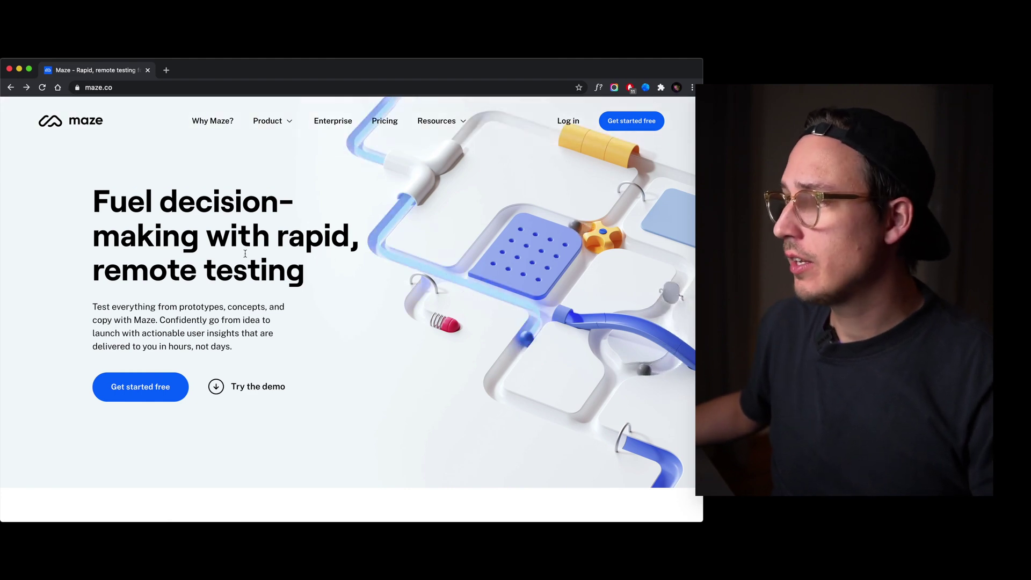
- Open the Remote Testing feature page on the Maze website
scroll(369, 285, "down", 2)
scroll(357, 272, "up", 2)
mouse_move(279, 129)
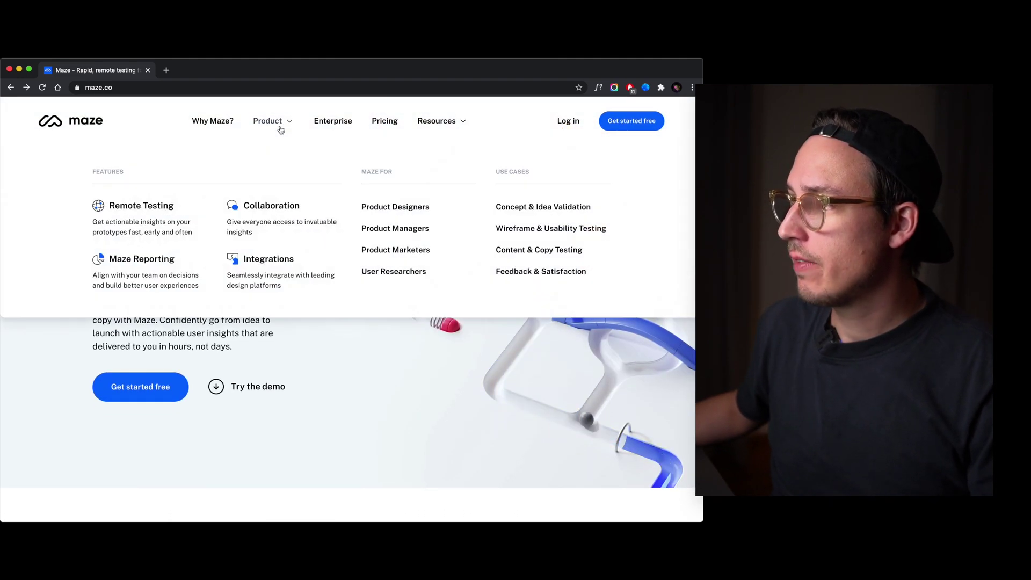
left_click(118, 211)
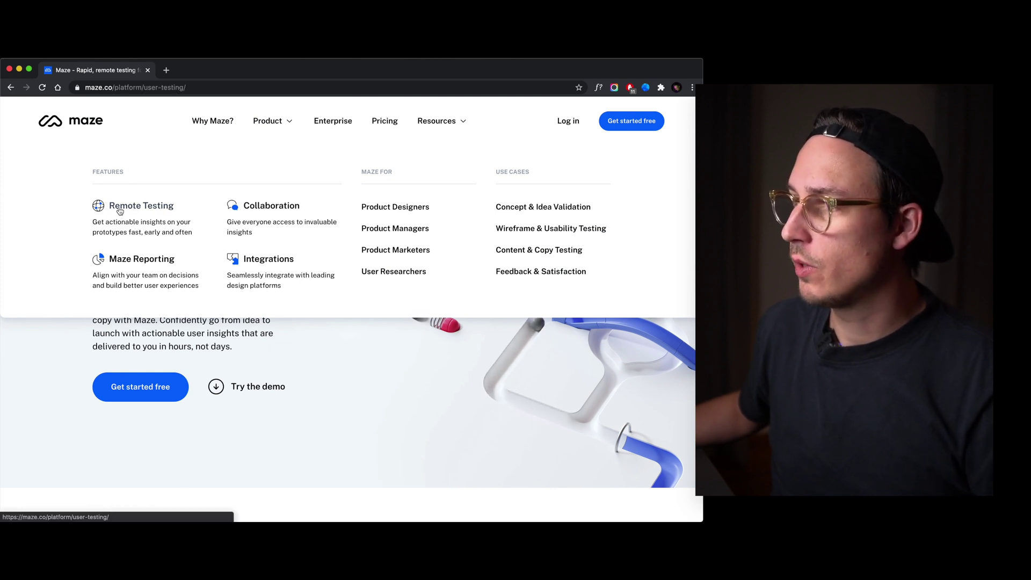
- Examine the Remote Testing page's sections on building tests, supported prototype tools, sharing tests and support from discovery to release
scroll(305, 238, "down", 8)
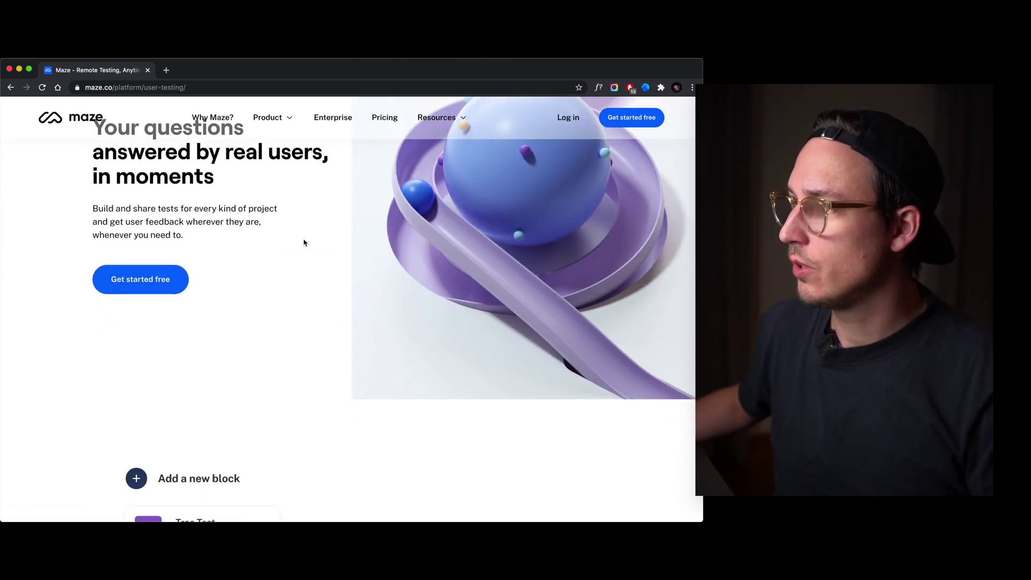
scroll(304, 243, "up", 2)
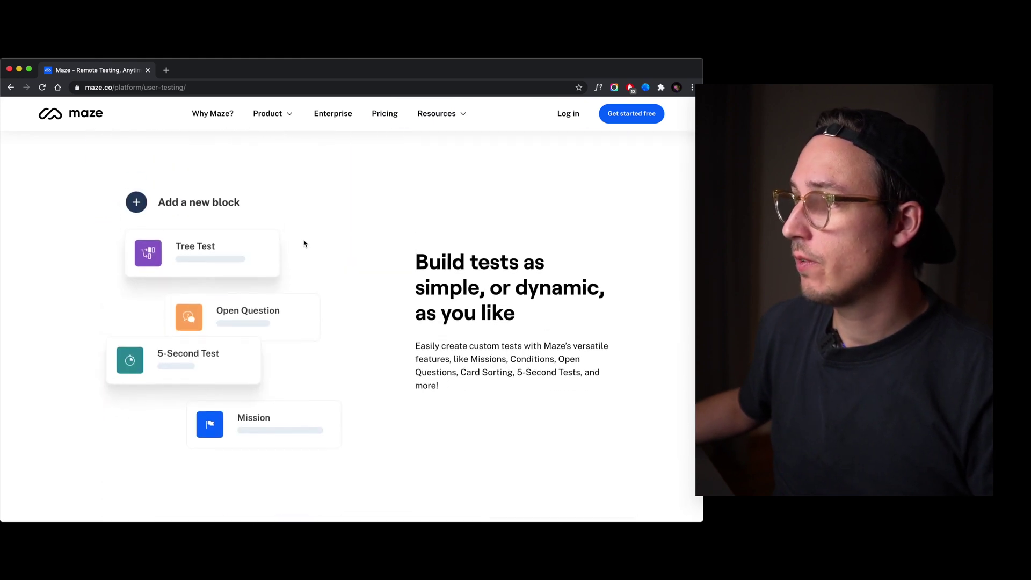
scroll(304, 243, "down", 3)
scroll(304, 244, "up", 1)
scroll(304, 243, "up", 2)
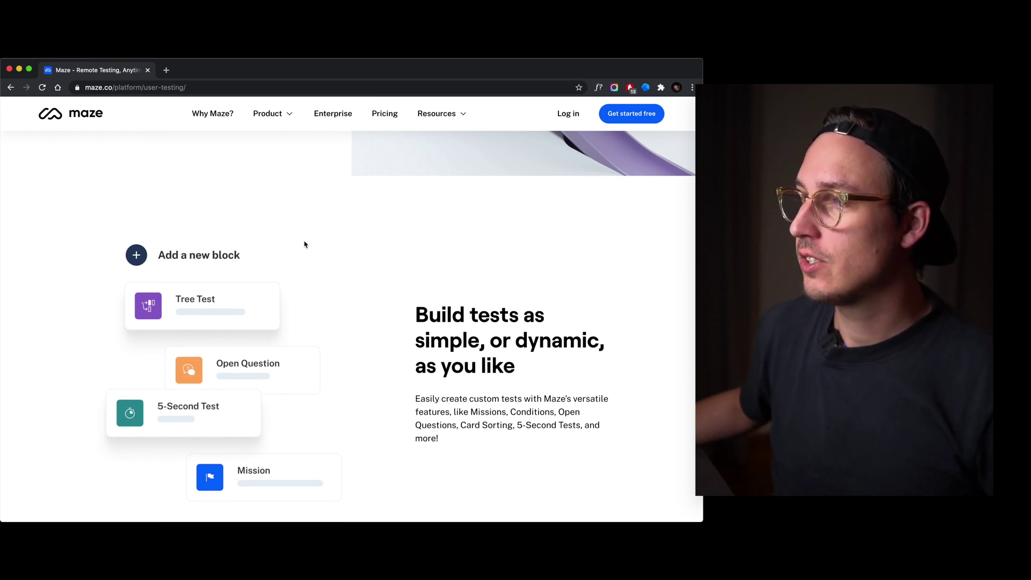
scroll(304, 243, "down", 8)
scroll(299, 249, "down", 4)
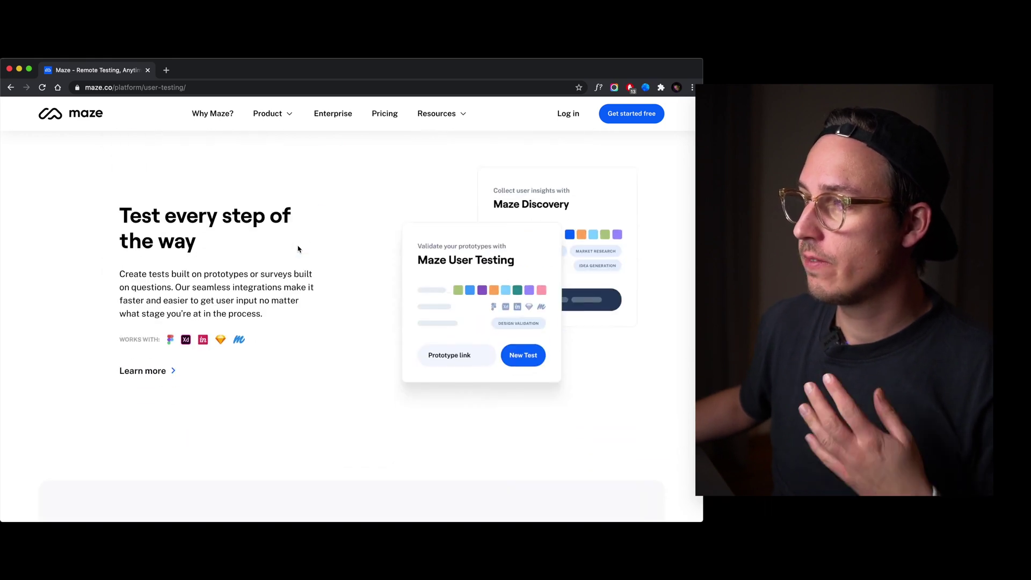
scroll(296, 247, "up", 1)
scroll(296, 247, "up", 1)
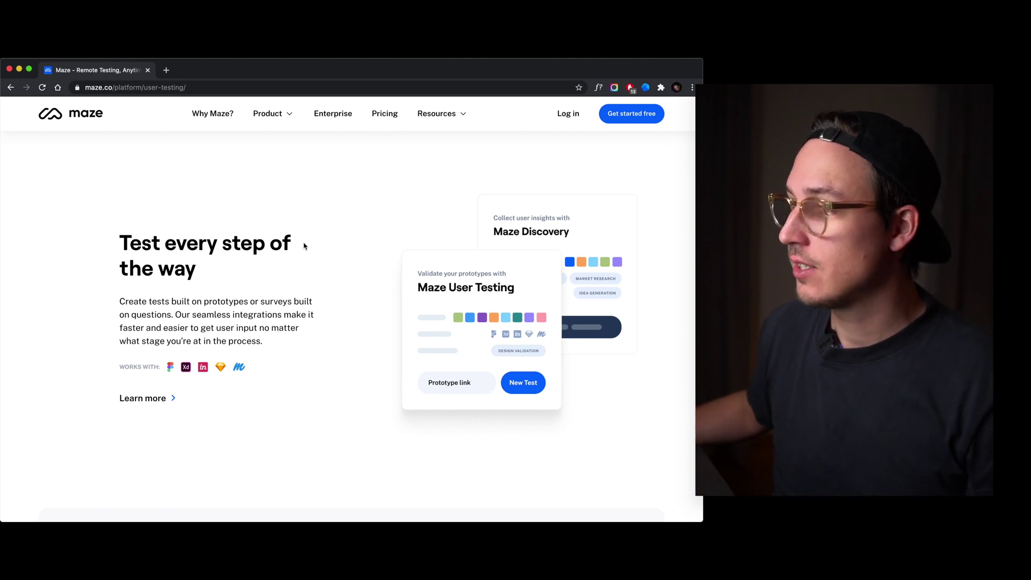
scroll(352, 267, "down", 10)
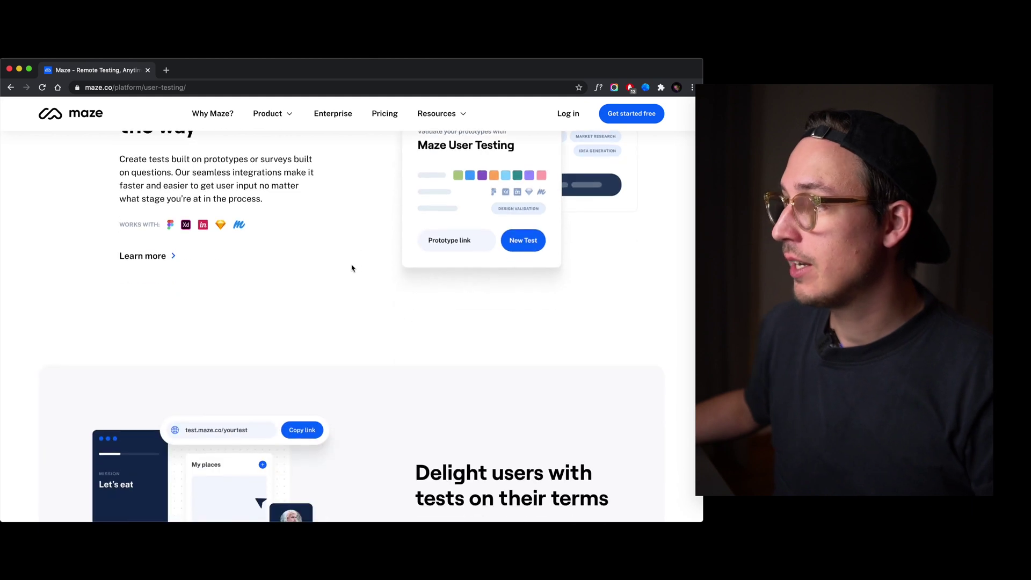
scroll(348, 269, "up", 3)
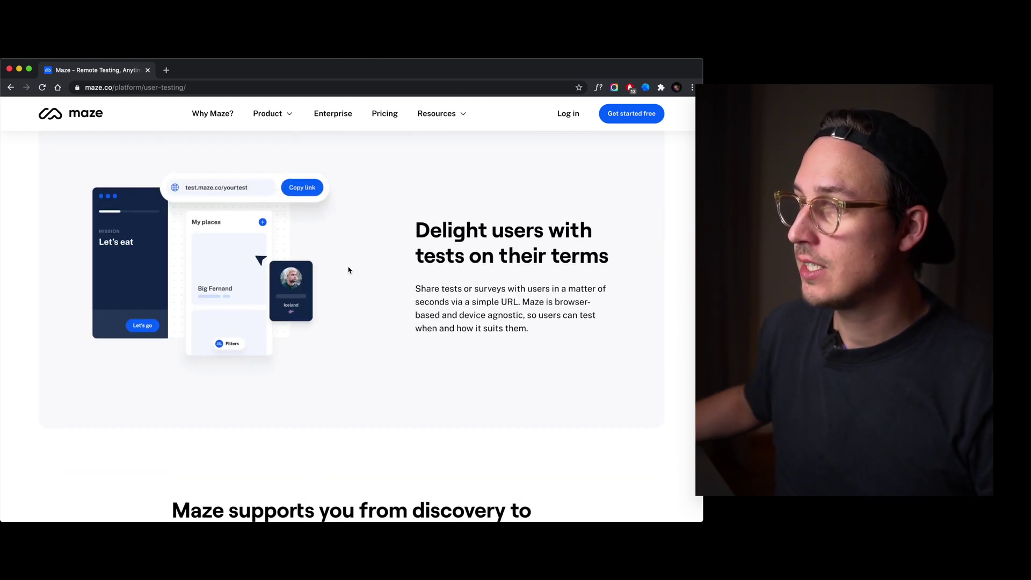
scroll(379, 258, "down", 12)
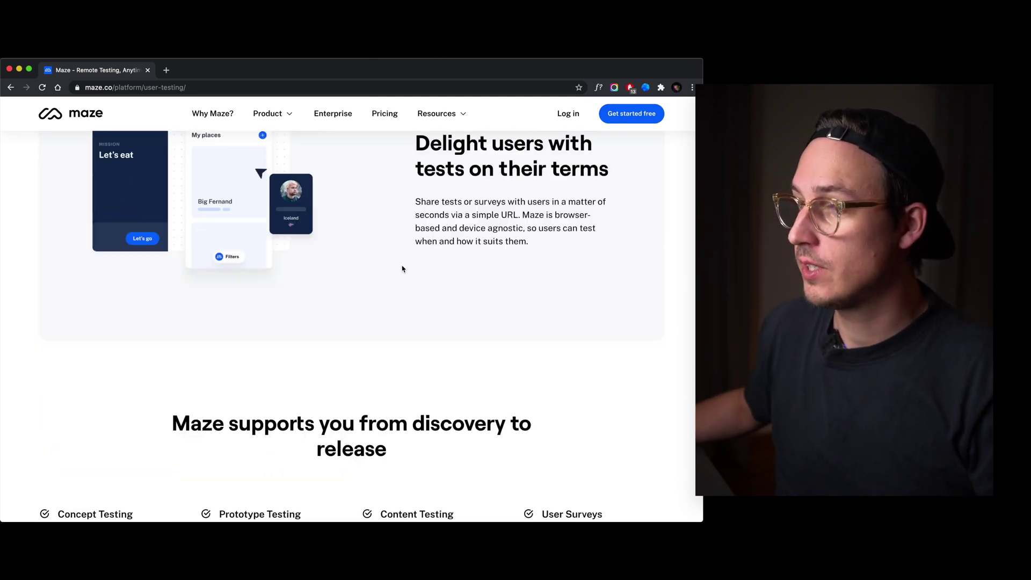
scroll(393, 268, "up", 15)
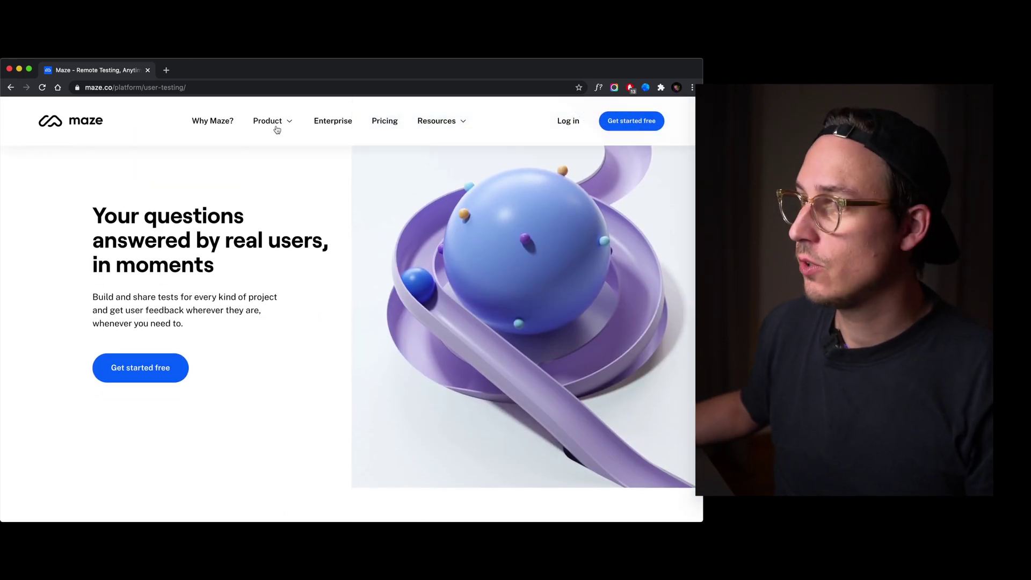
- Open the Maze Reporting feature page and review its sections on actionable insights, result filters and Maze Reports
mouse_move(283, 124)
left_click(128, 262)
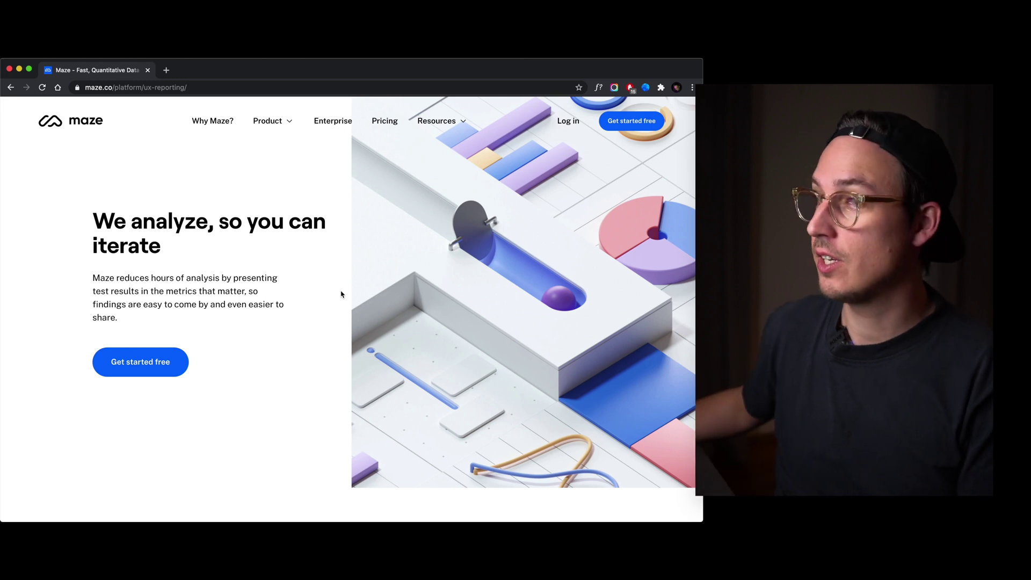
scroll(338, 295, "down", 4)
scroll(337, 301, "down", 8)
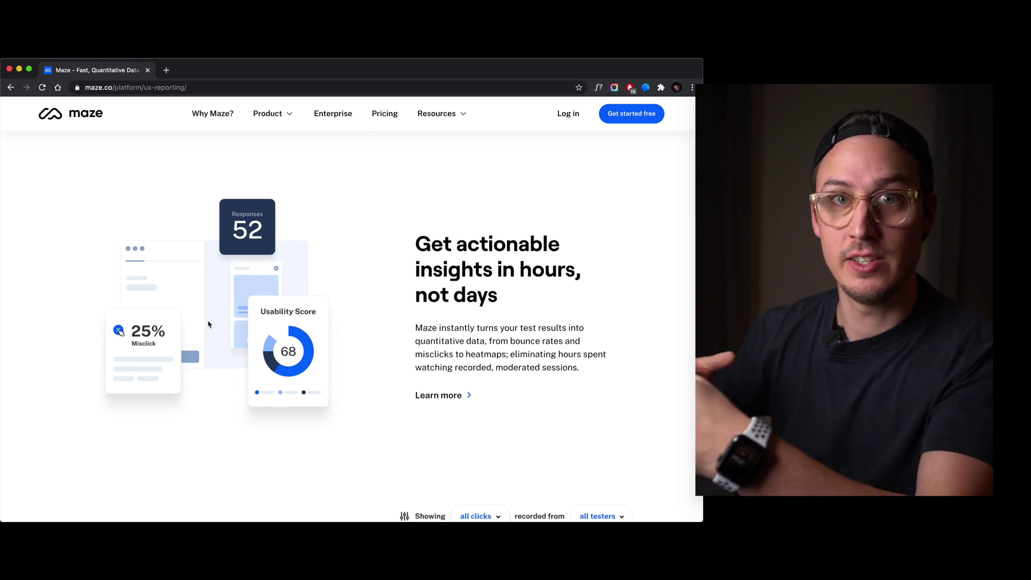
scroll(395, 333, "down", 4)
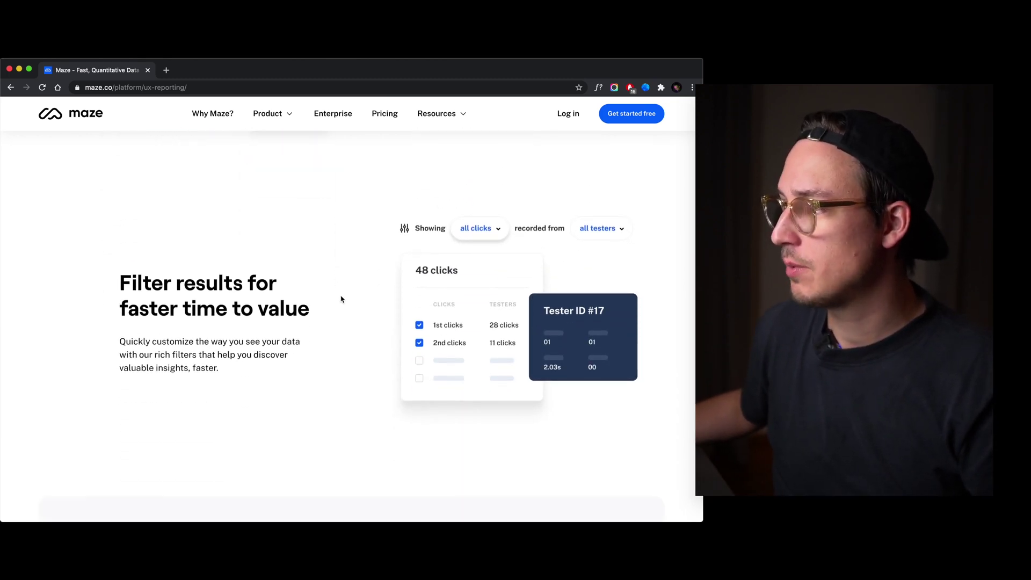
scroll(341, 298, "down", 2)
scroll(345, 272, "up", 1)
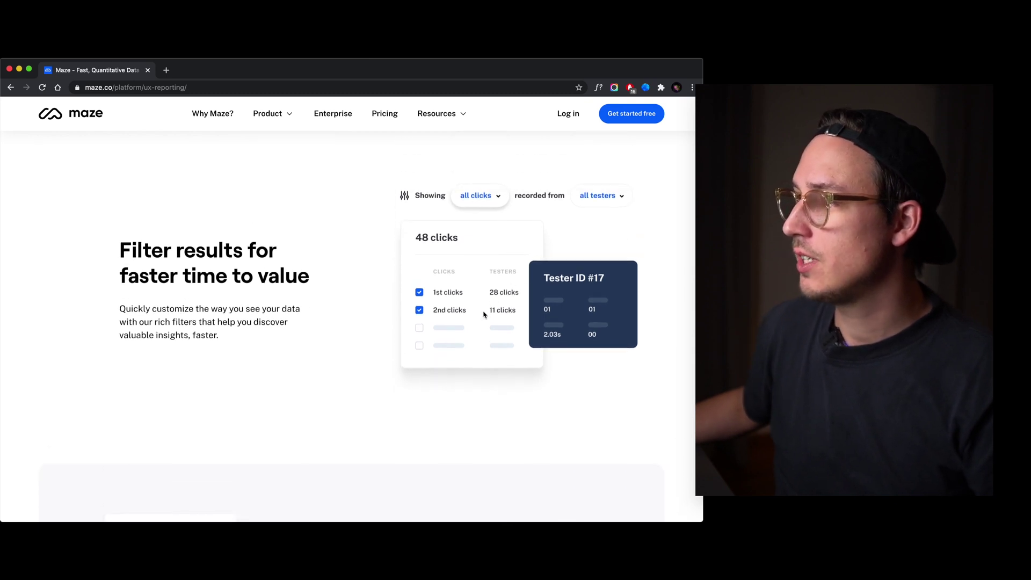
scroll(324, 295, "down", 10)
scroll(357, 297, "up", 5)
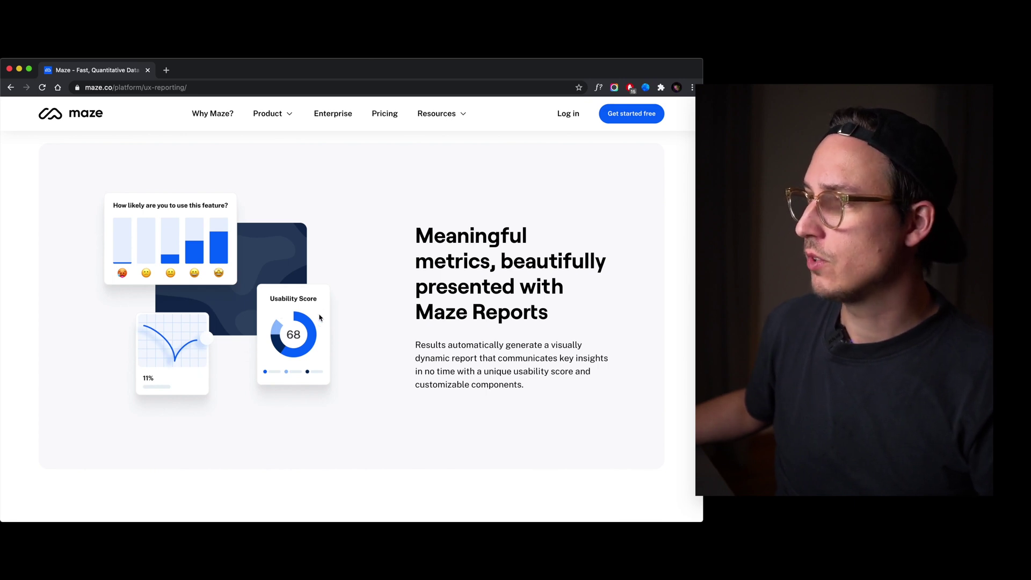
- Review the rest of the reporting page, covering team collaboration, the Stori testimonial and the data analysis features
scroll(395, 364, "down", 6)
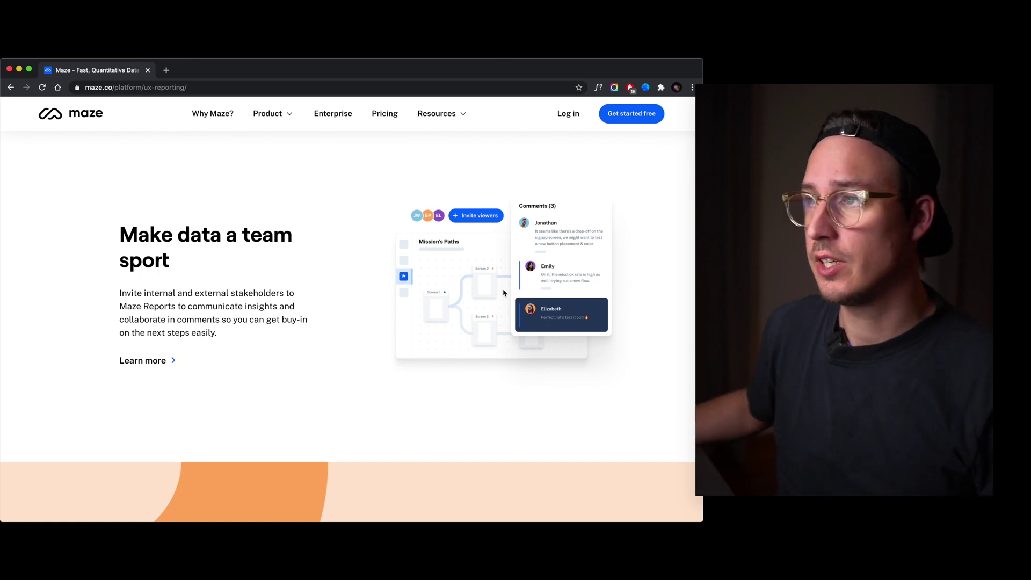
scroll(470, 294, "down", 5)
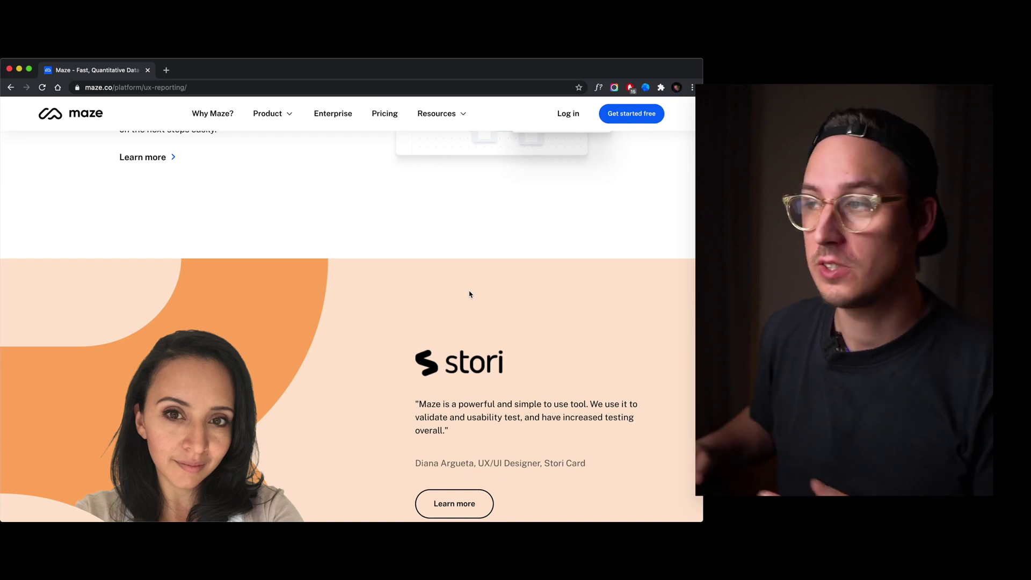
scroll(482, 297, "down", 1)
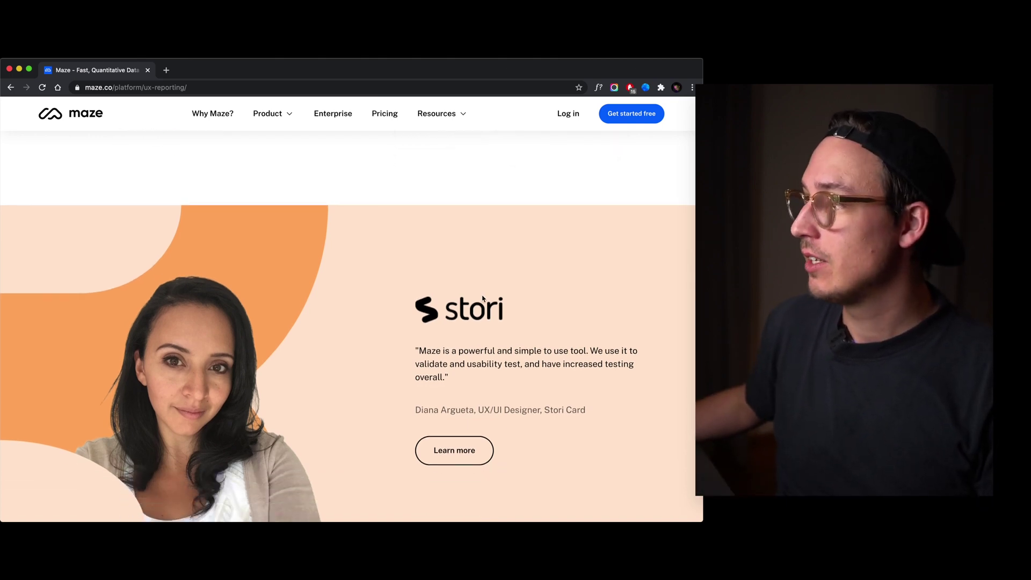
scroll(483, 298, "down", 5)
scroll(482, 298, "down", 4)
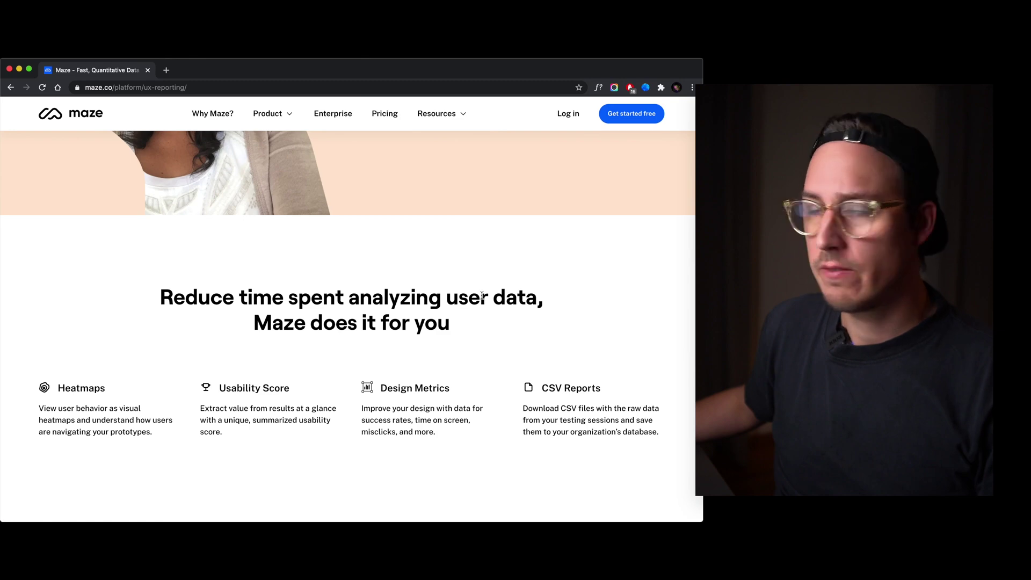
scroll(483, 296, "up", 12)
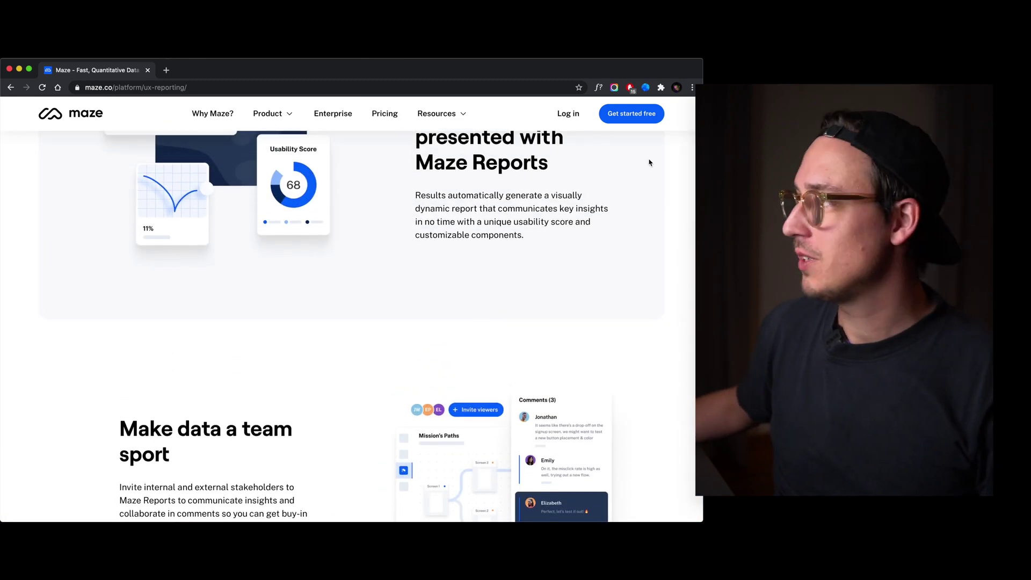
- Go to the Maze app through the login page and close the marketing website's tab
left_click(569, 113)
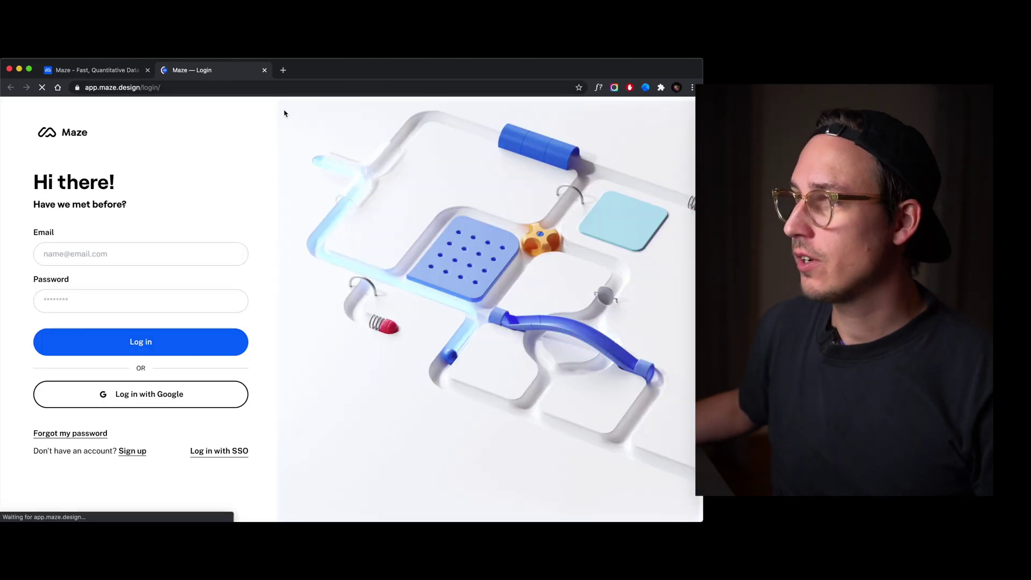
left_click(147, 70)
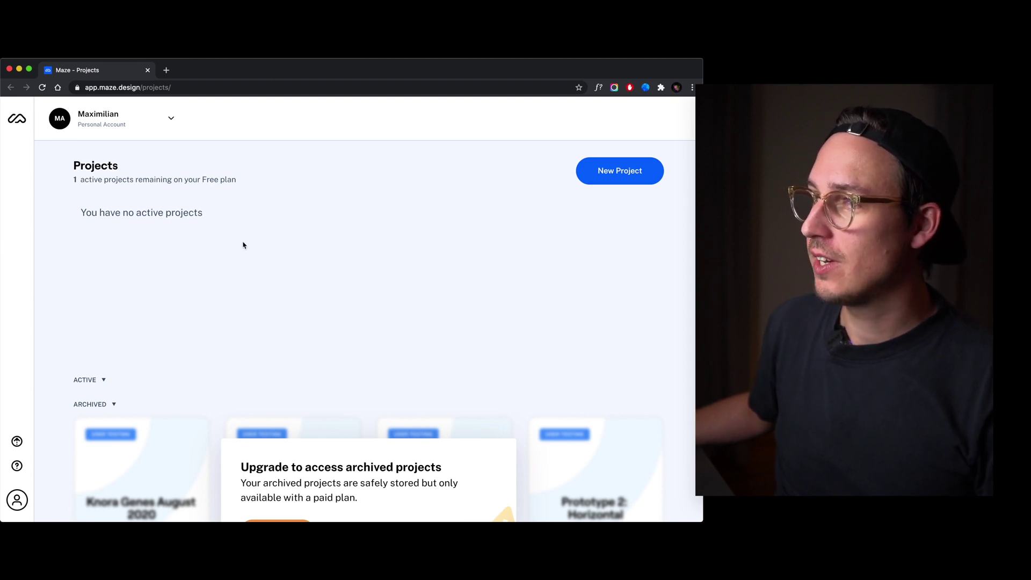
- Check the Projects page for the Free plan's project allowance and the archived projects
left_click_drag(205, 181, 245, 184)
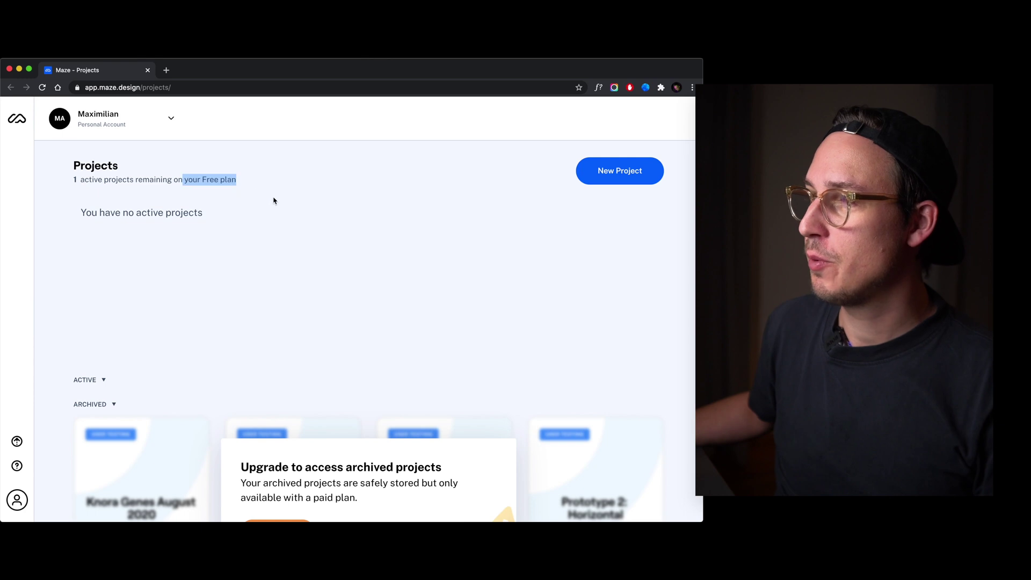
left_click(275, 199)
scroll(276, 203, "down", 2)
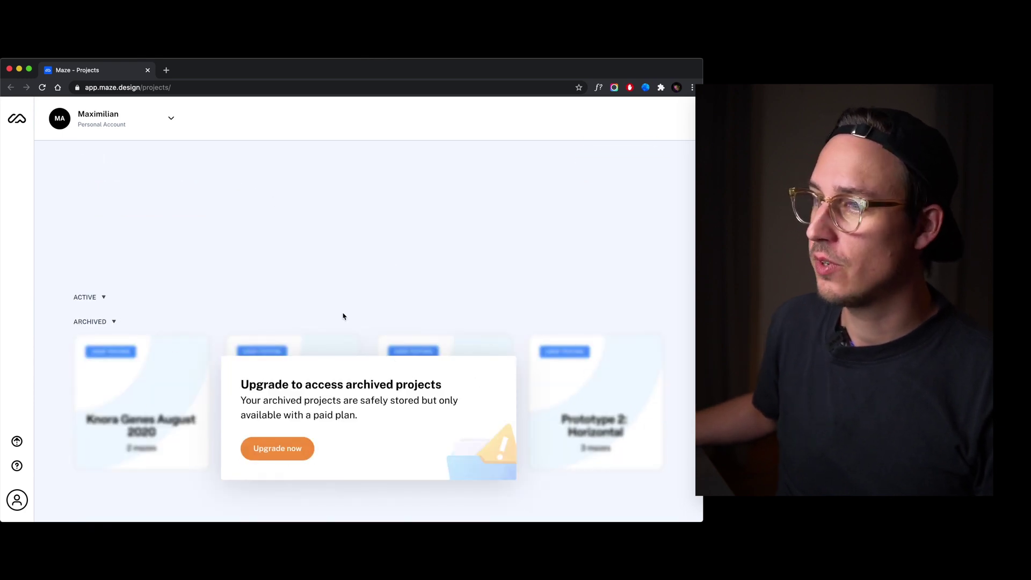
scroll(344, 316, "up", 2)
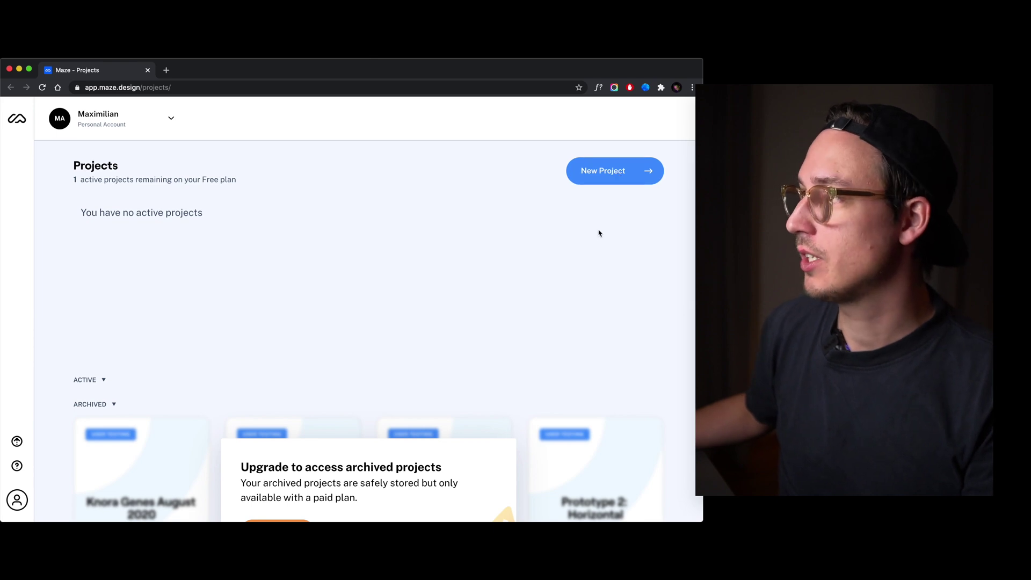
- Start a new project, compare Maze Discovery with Maze User Testing, and create a Maze User Testing project from a prototype link
left_click(602, 172)
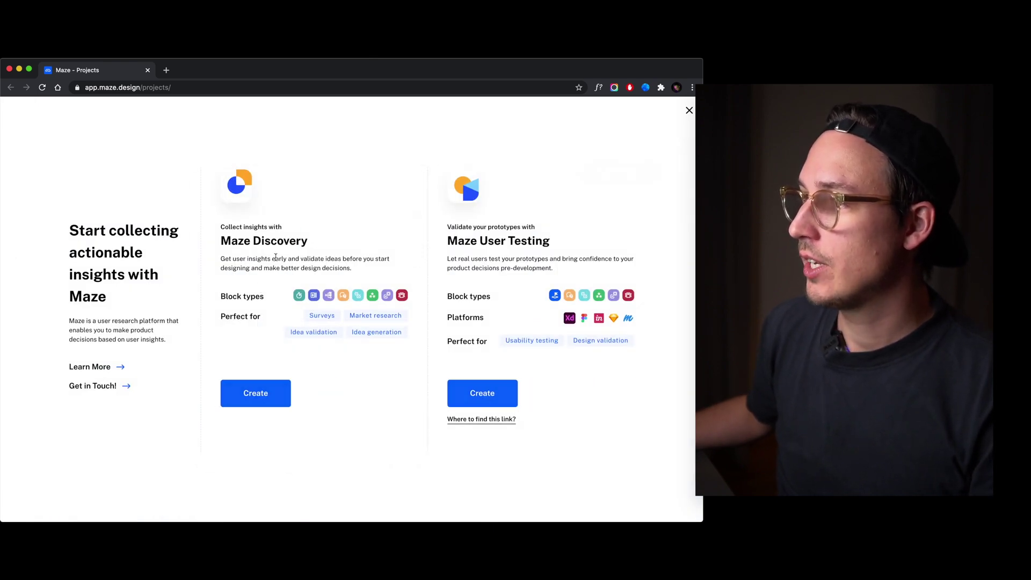
mouse_move(301, 257)
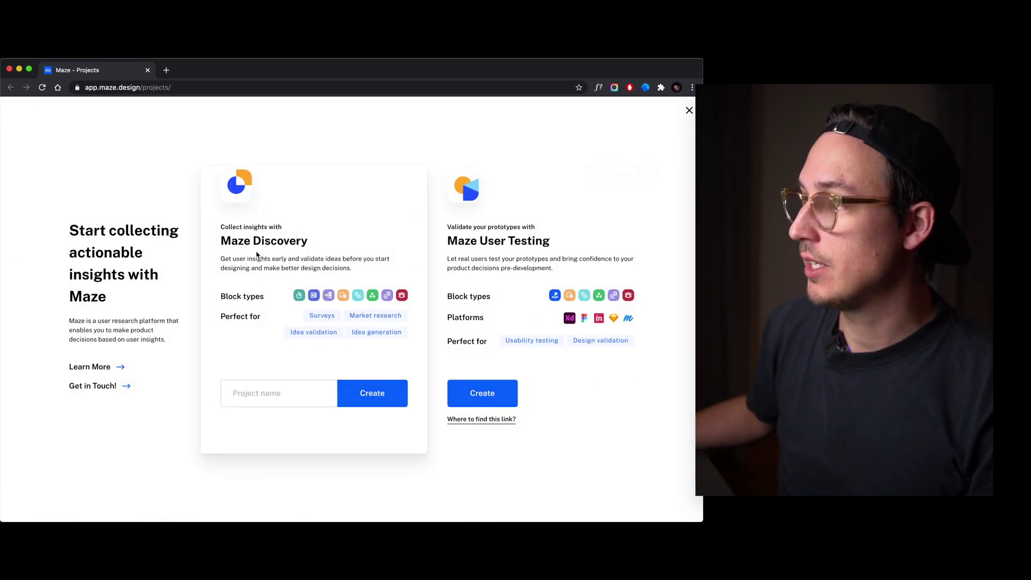
mouse_move(504, 243)
mouse_move(261, 293)
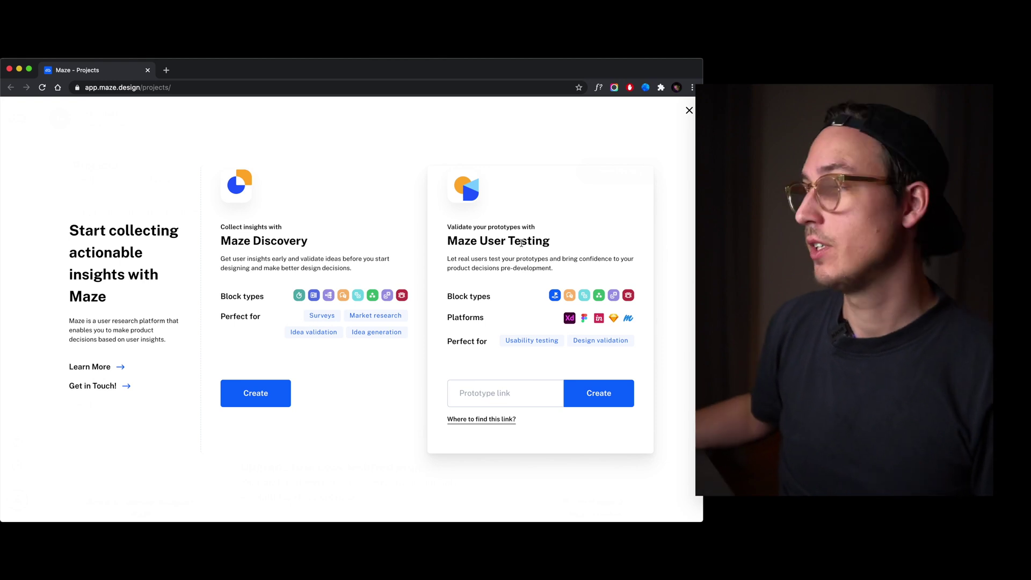
mouse_move(302, 395)
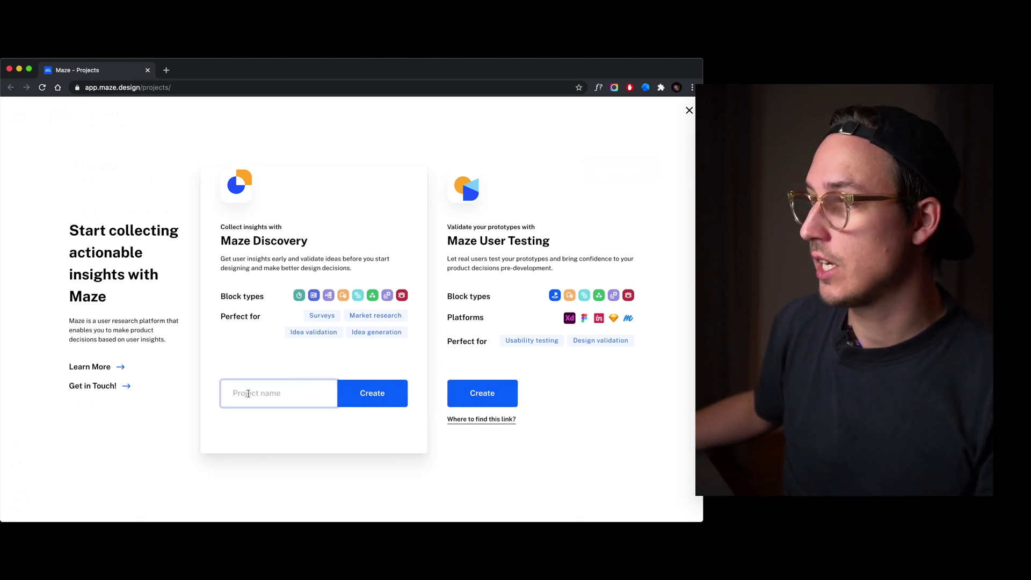
mouse_move(516, 394)
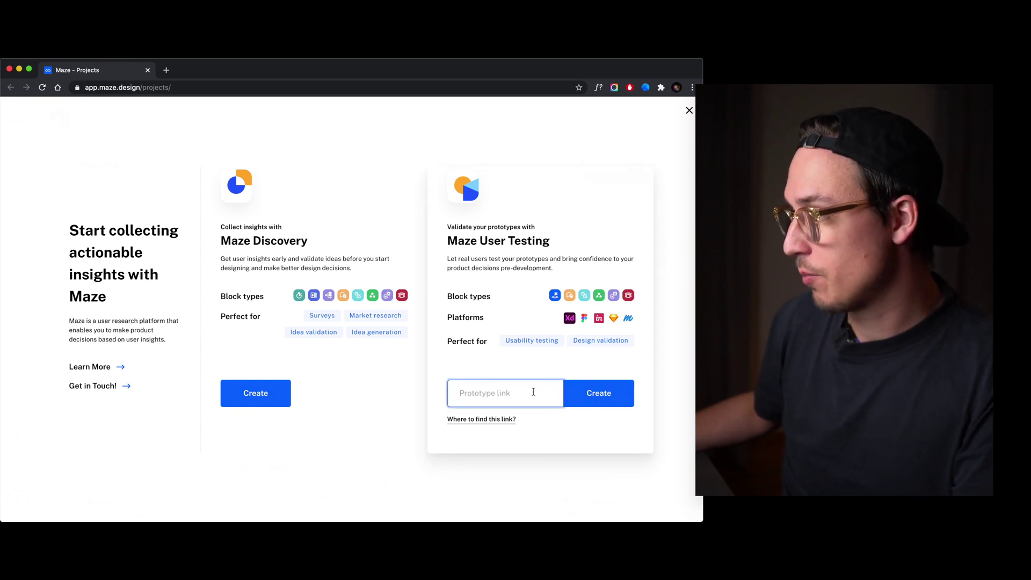
left_click(610, 397)
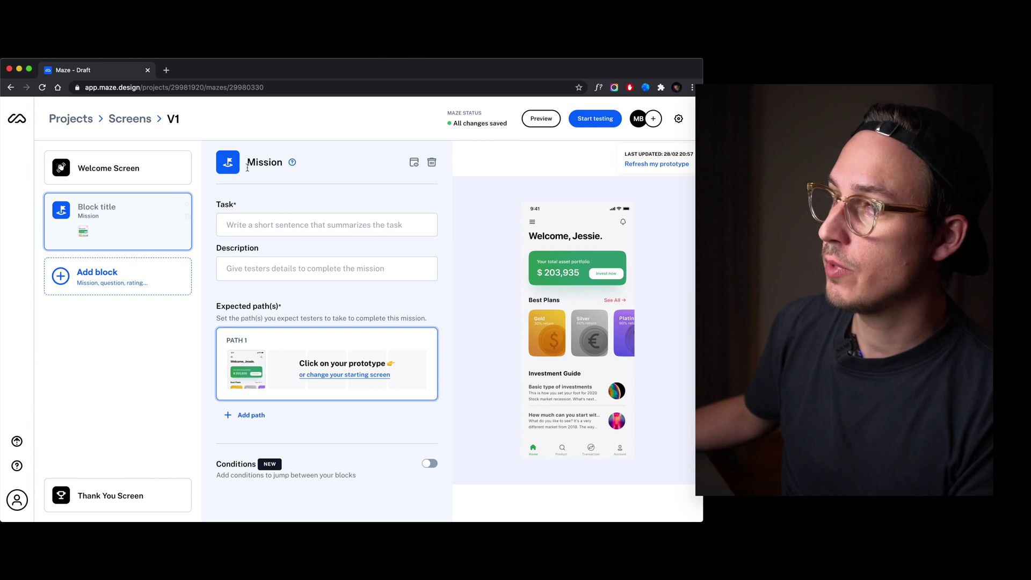
- Review the available block types, from Mission and Yes/No through 5-Second Test to Legal Screen, and check the Legal Screen's availability on the plan
left_click(61, 276)
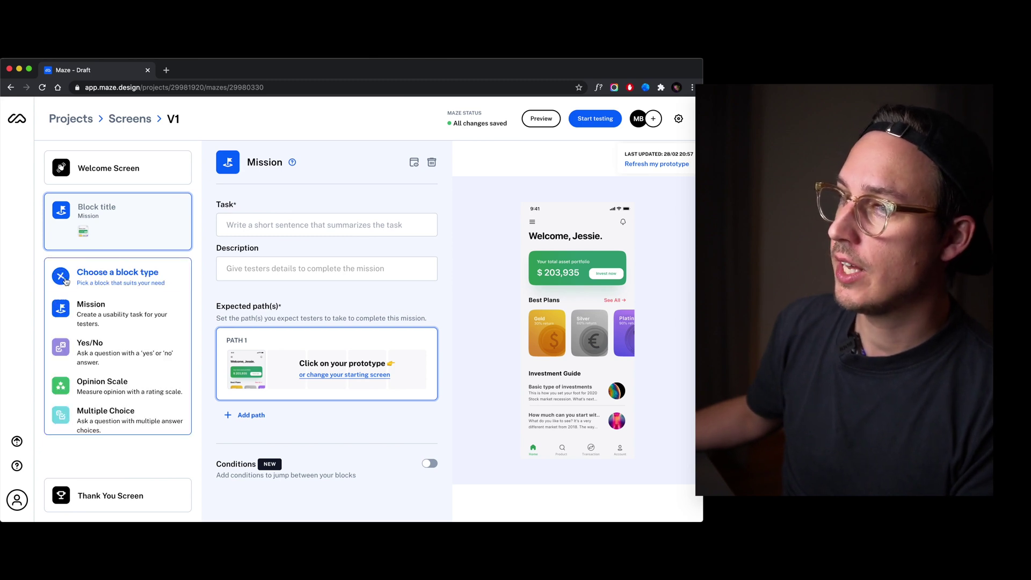
scroll(107, 322, "down", 1)
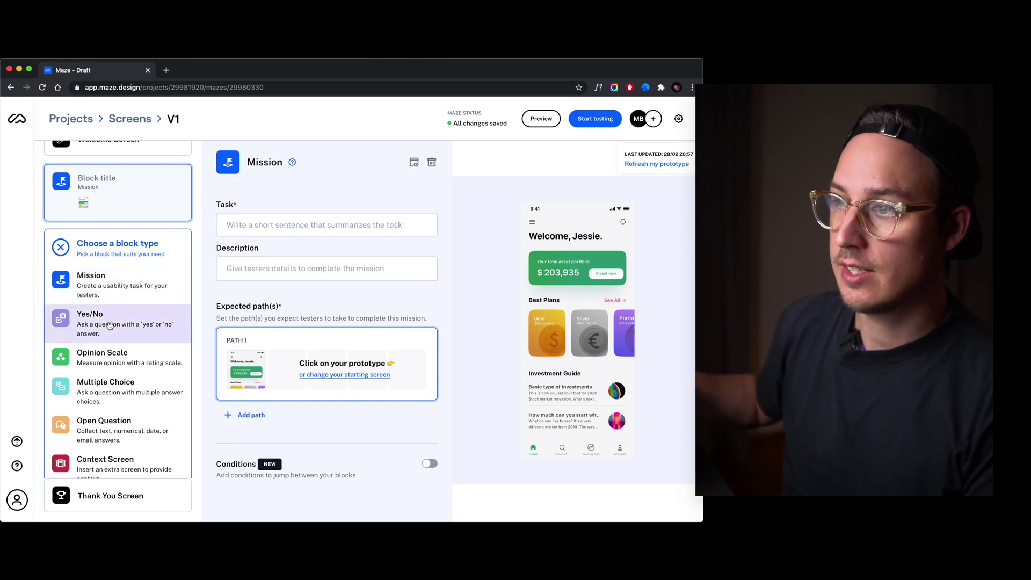
scroll(109, 325, "down", 1)
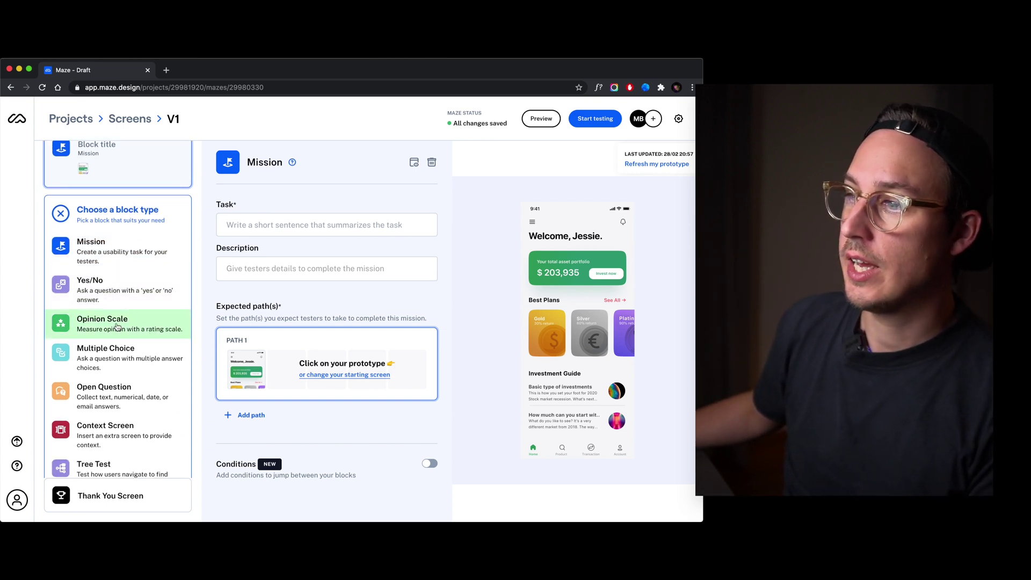
scroll(144, 325, "down", 1)
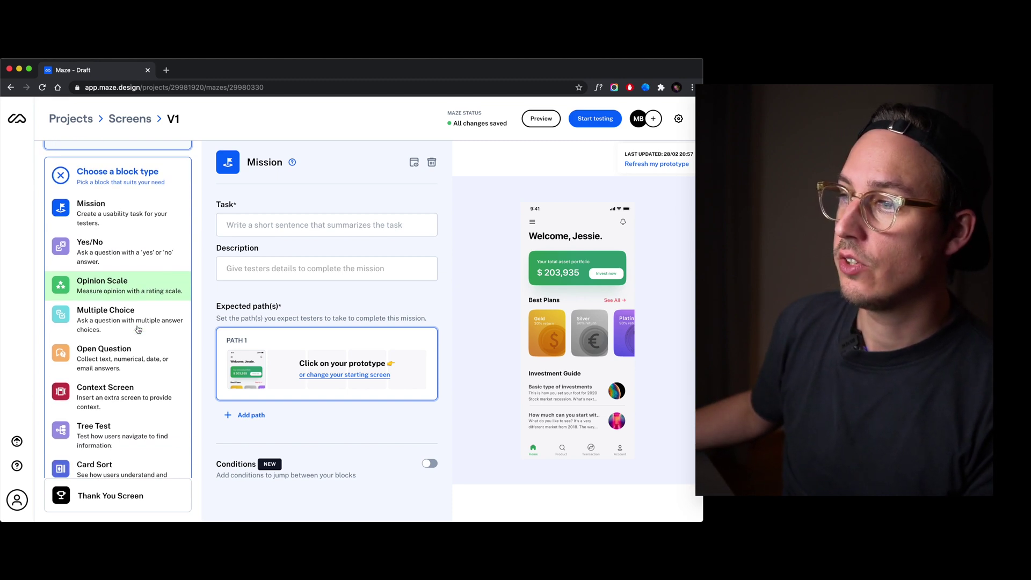
scroll(134, 321, "down", 2)
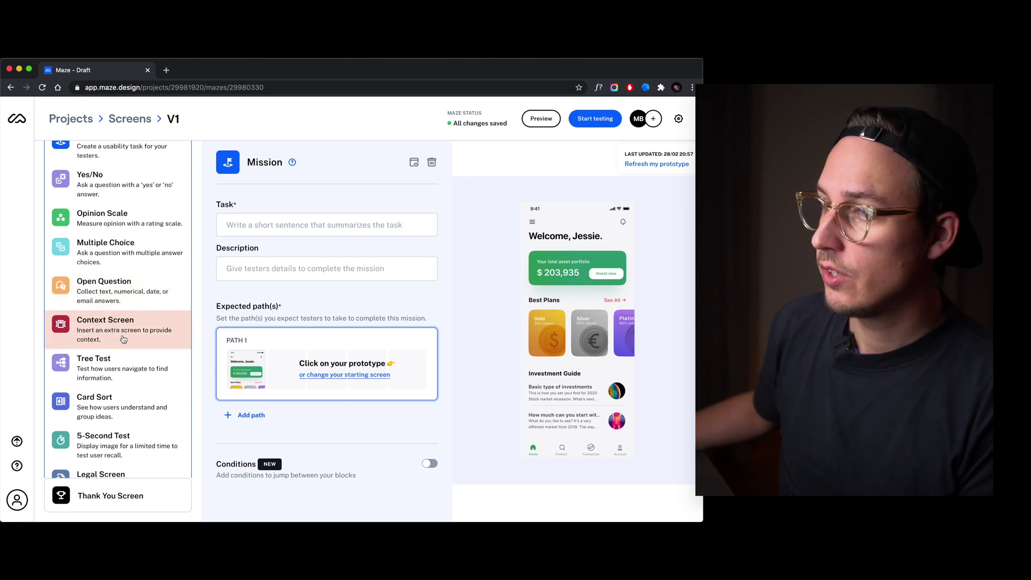
scroll(94, 322, "down", 1)
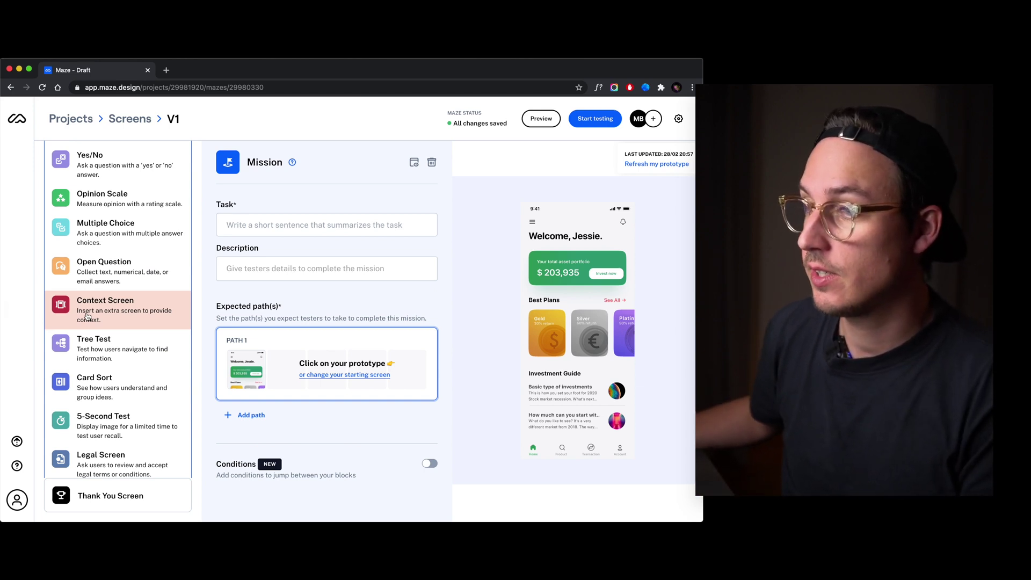
scroll(142, 347, "down", 1)
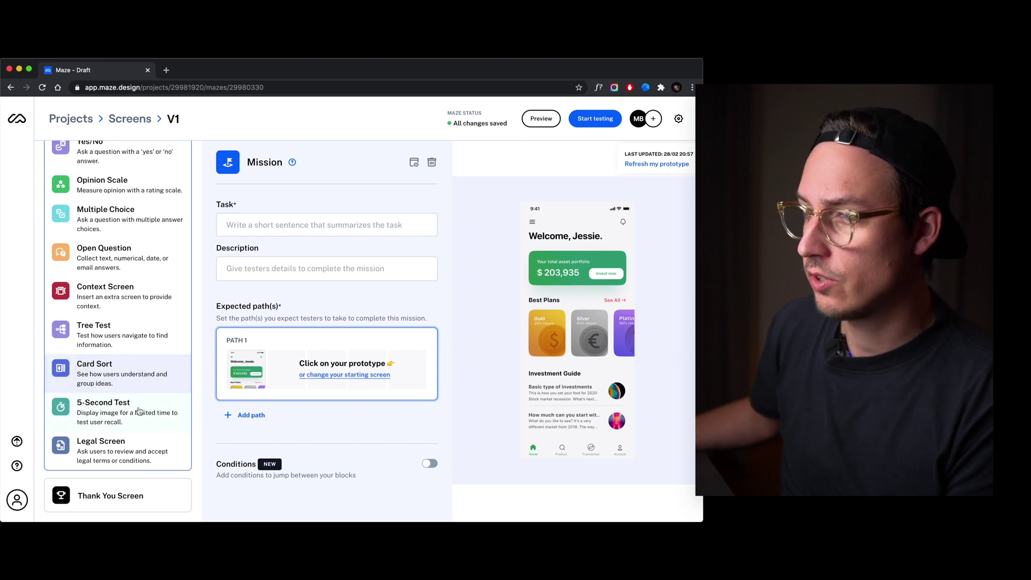
mouse_move(142, 426)
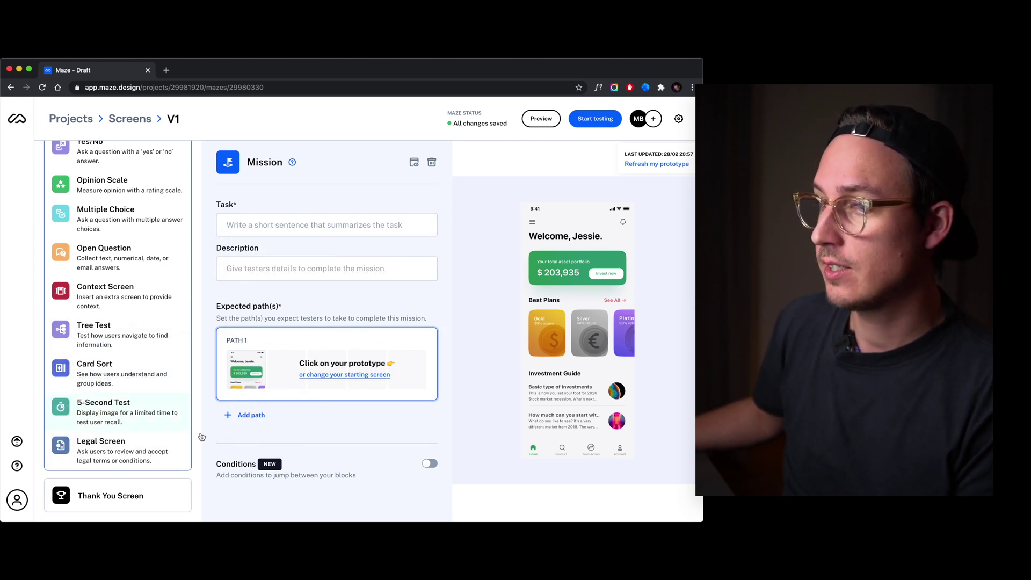
mouse_move(149, 452)
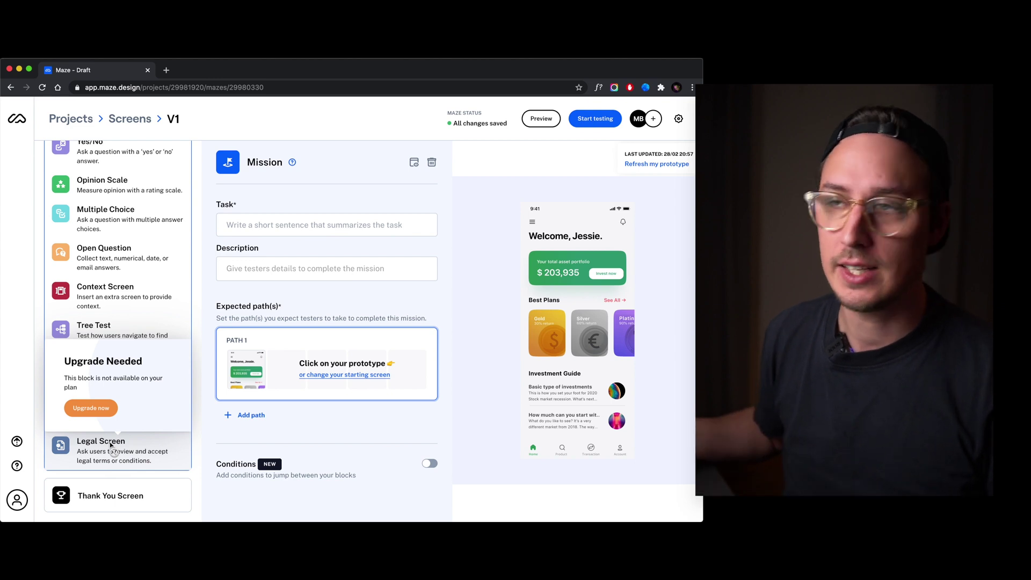
scroll(115, 278, "up", 5)
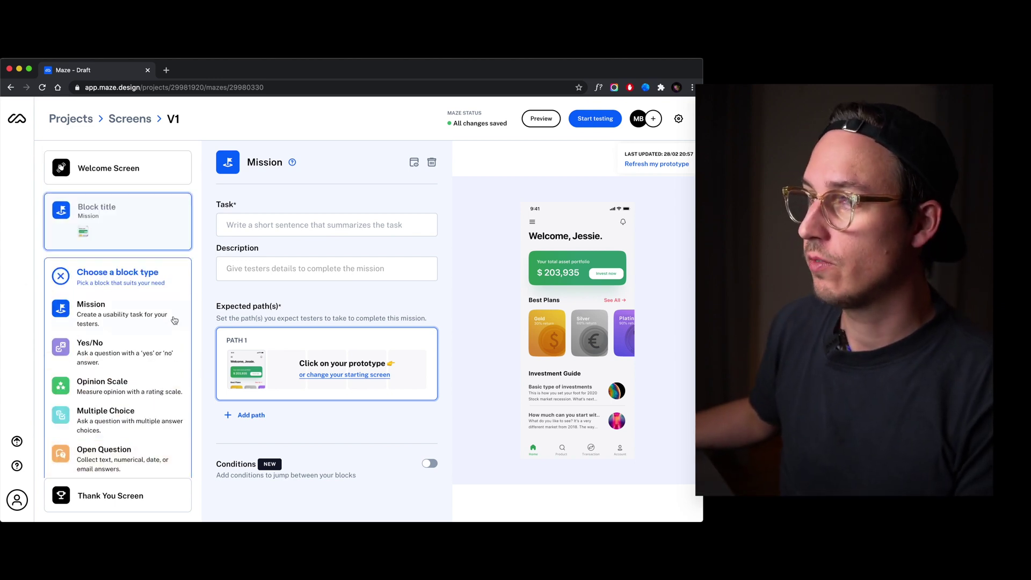
- Set the Mission block's task to "Navigate to your assets."
left_click(297, 226)
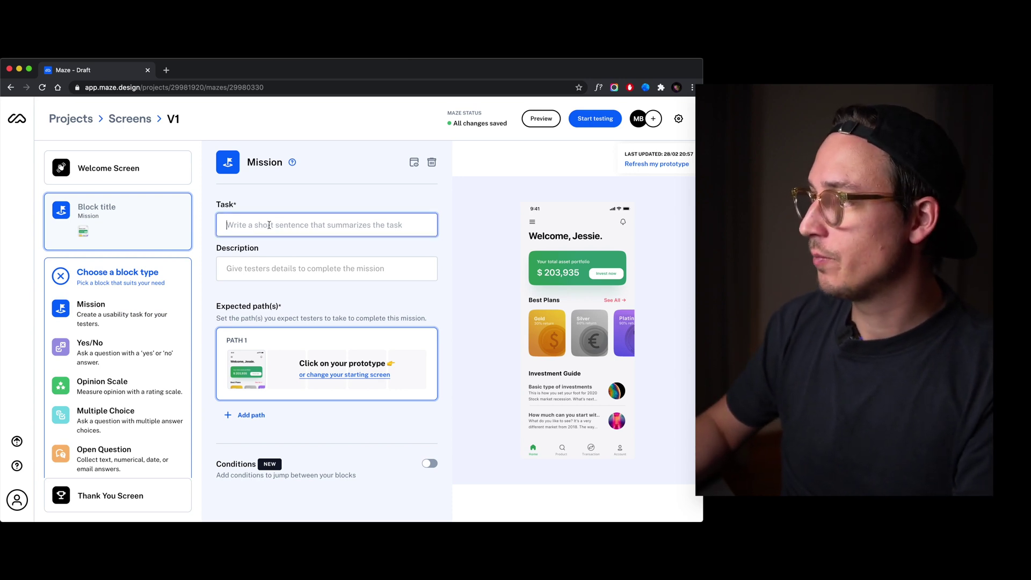
type("N")
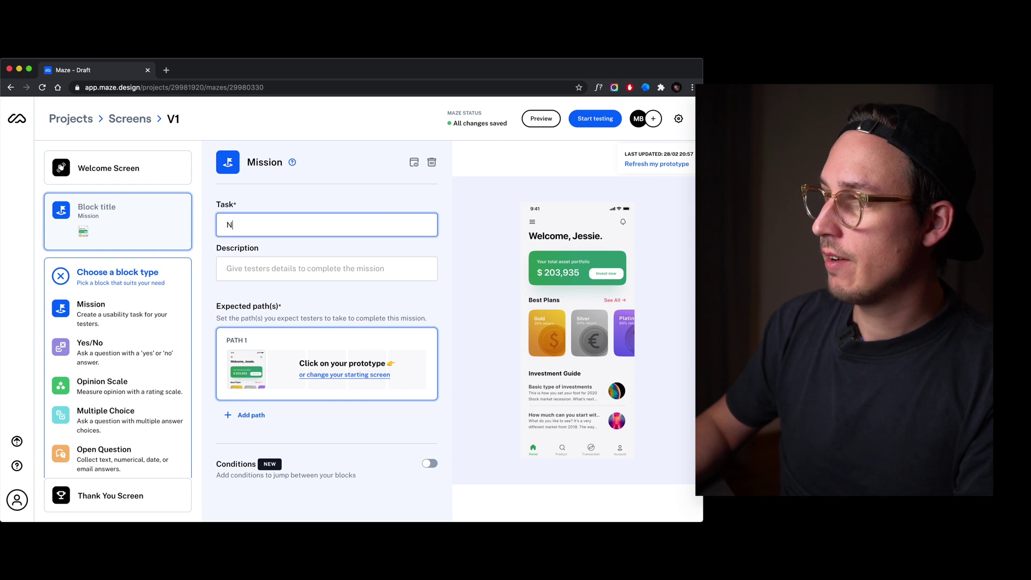
type("avigate to y")
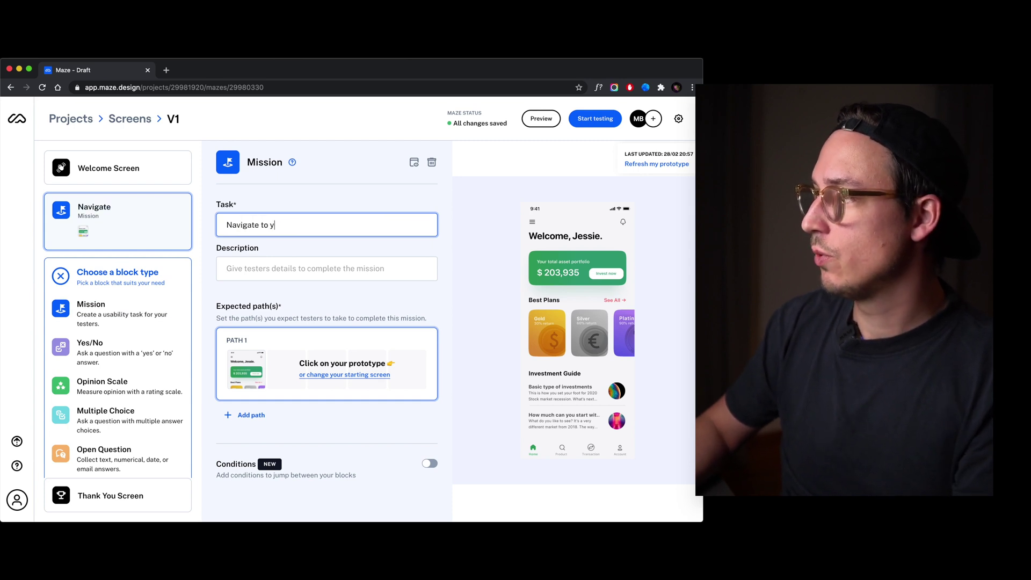
type("our assets.")
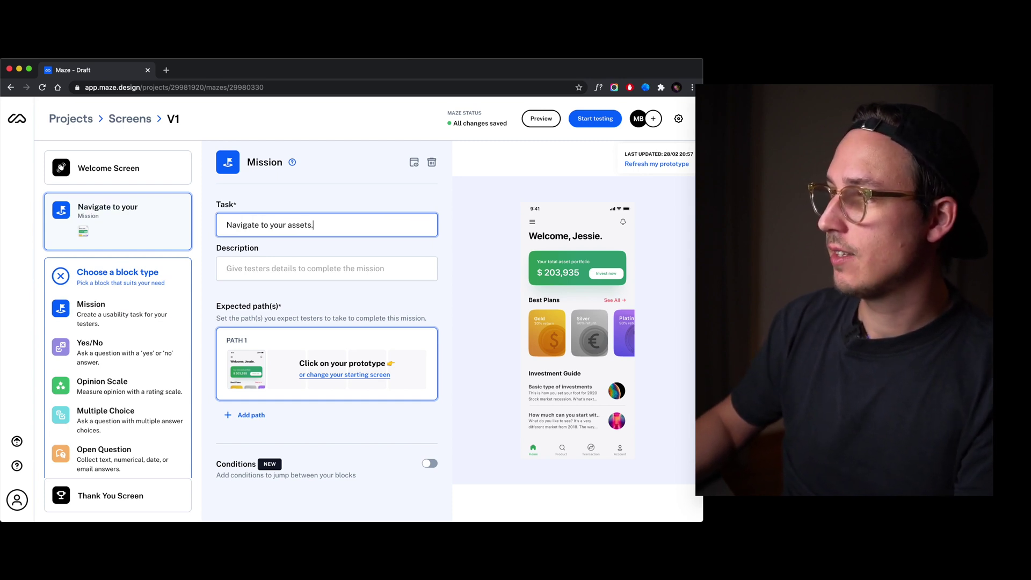
- Describe the mission as "Try to find a way of how to open up your assets overview." and set the expected path via Invest now to My Asset
left_click(324, 270)
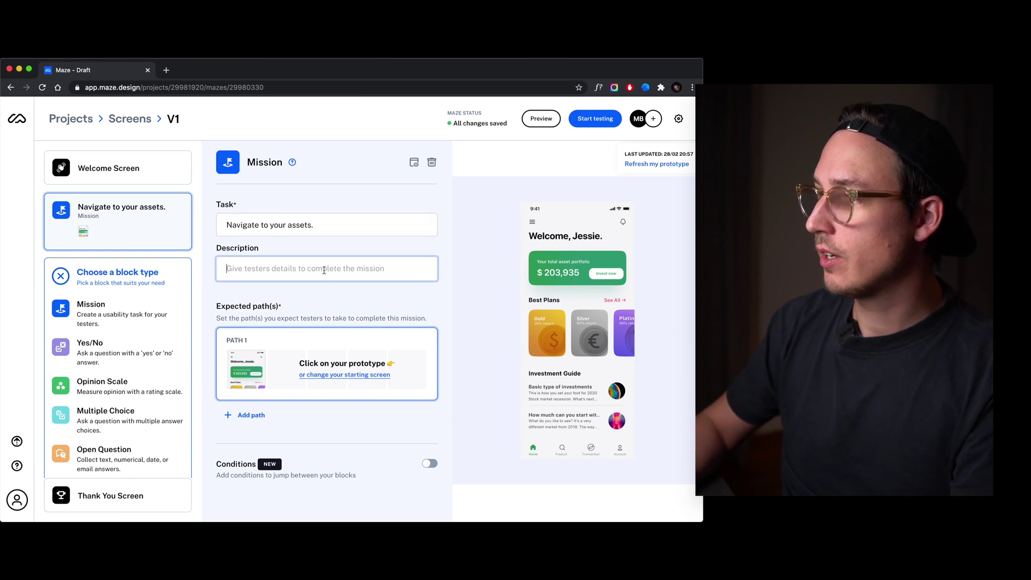
type("Tr")
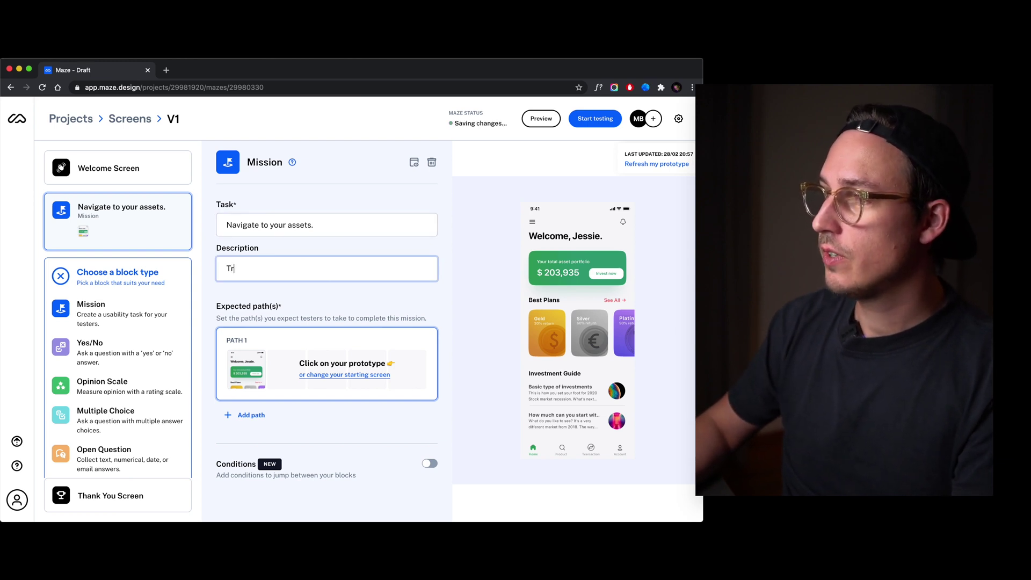
type("y to find a w")
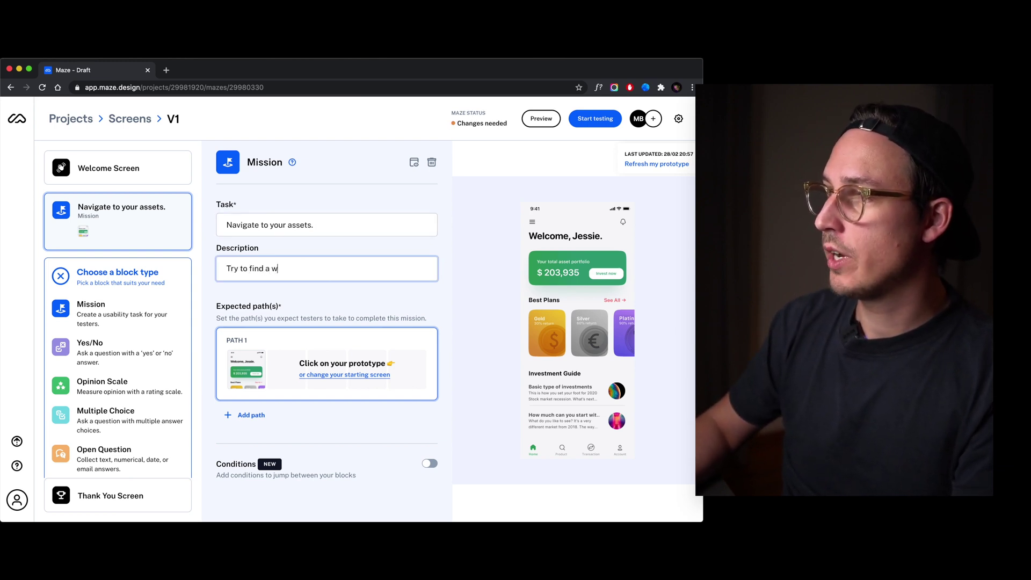
type("ay of how ")
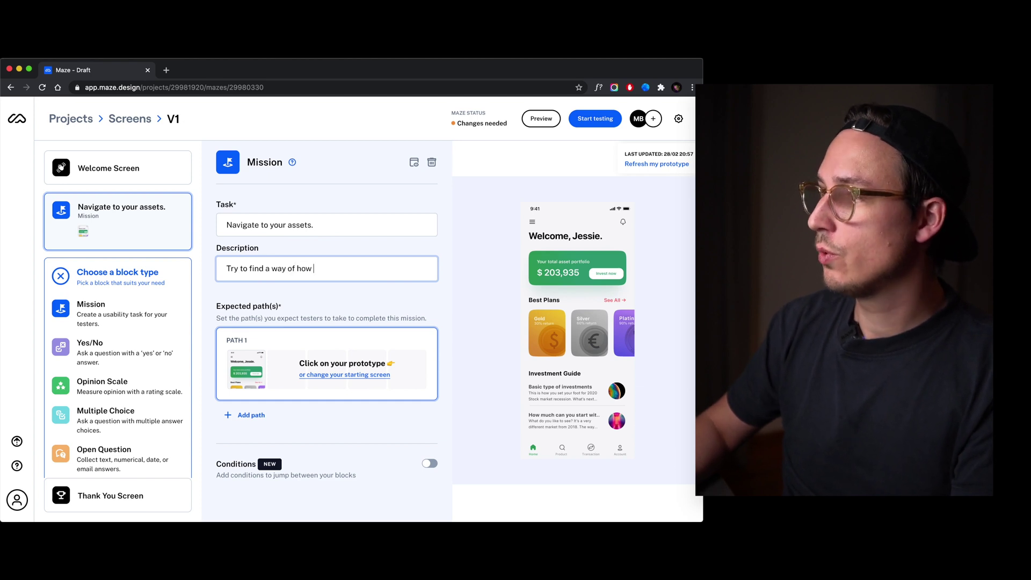
type("to")
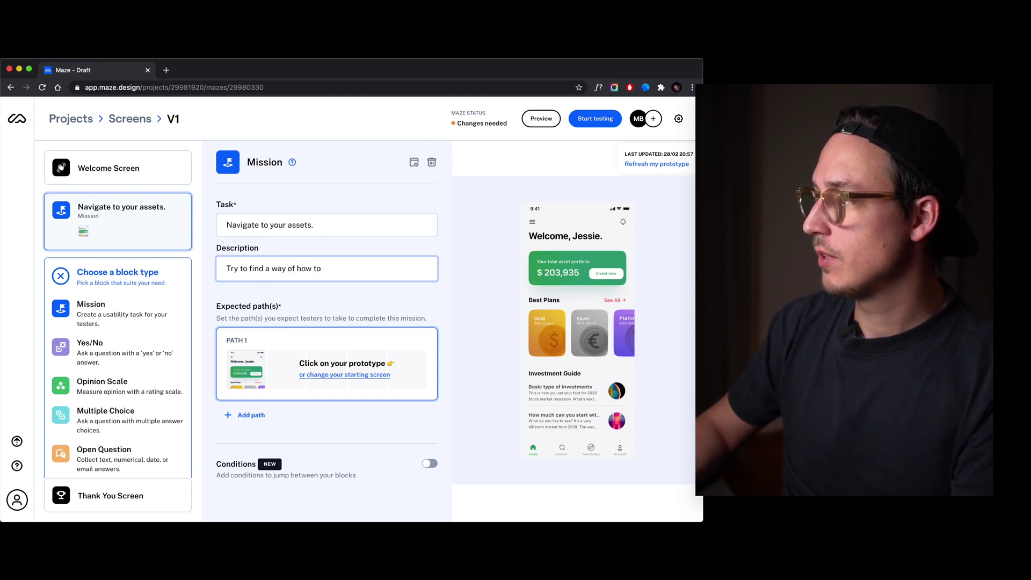
type(" open up y")
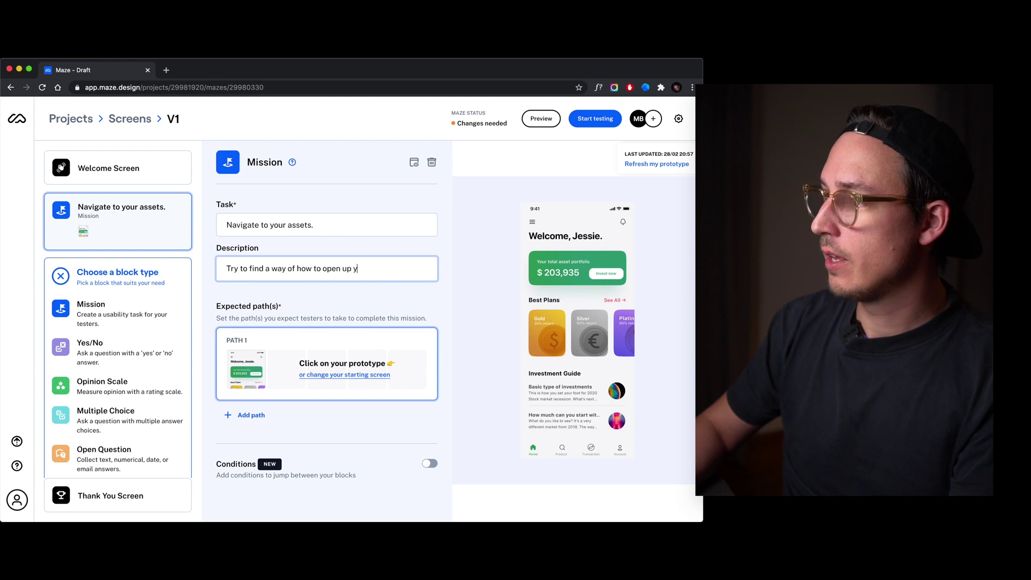
type("our assets")
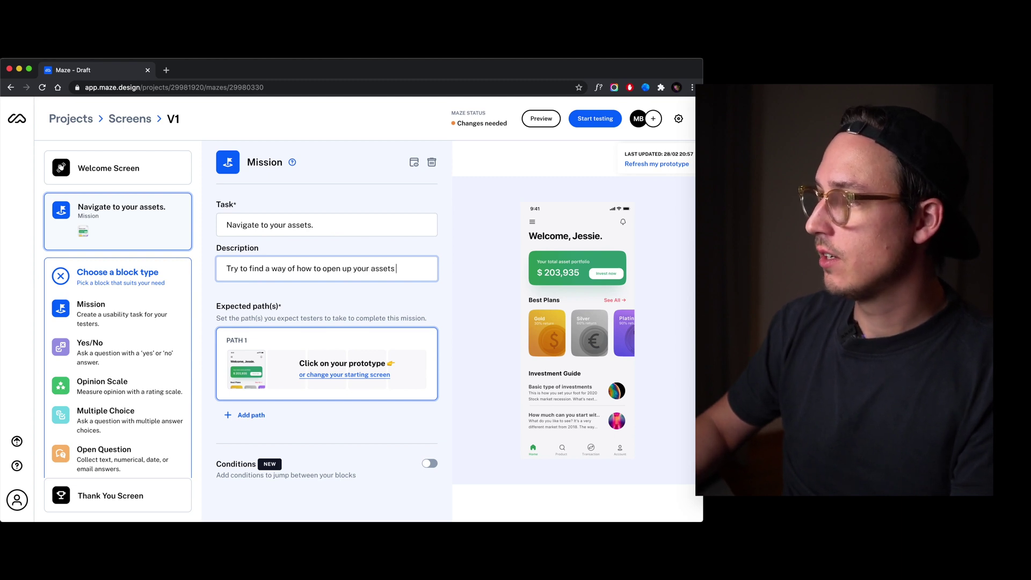
type(" overview.")
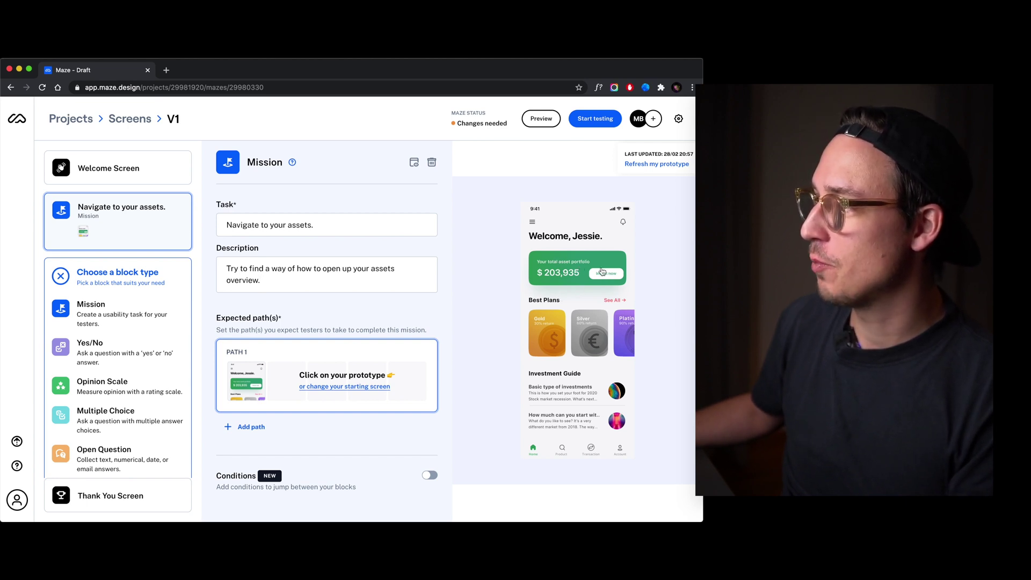
left_click(604, 267)
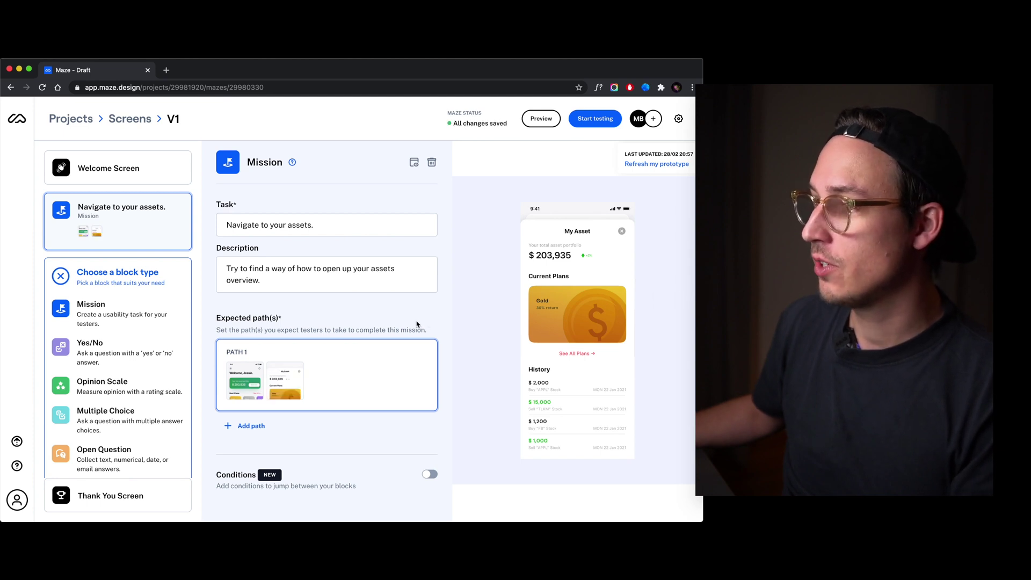
- Add a Yes/No block after the mission with the question "Did you like this experience?"
mouse_move(309, 471)
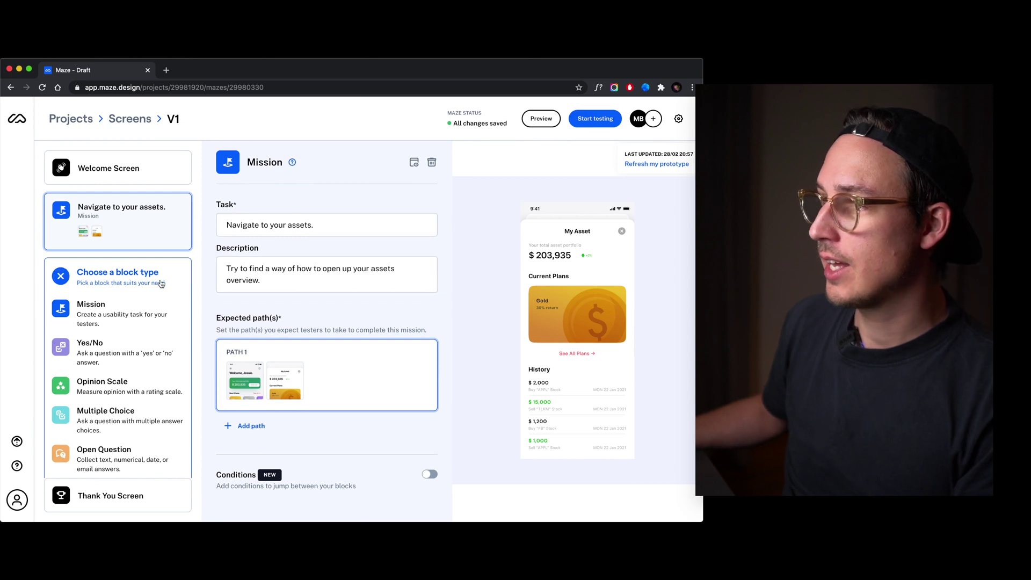
left_click(117, 349)
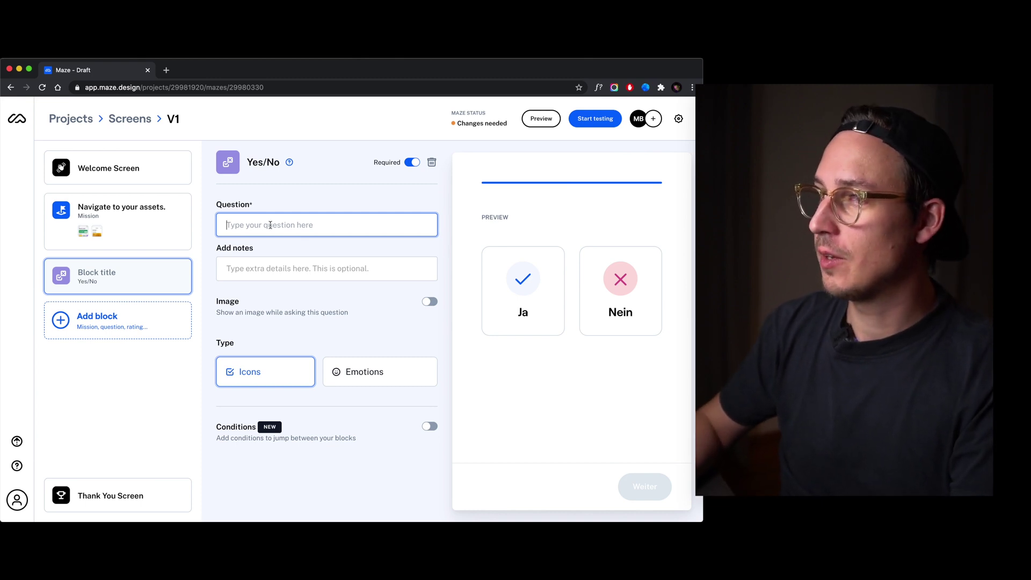
type("Would you")
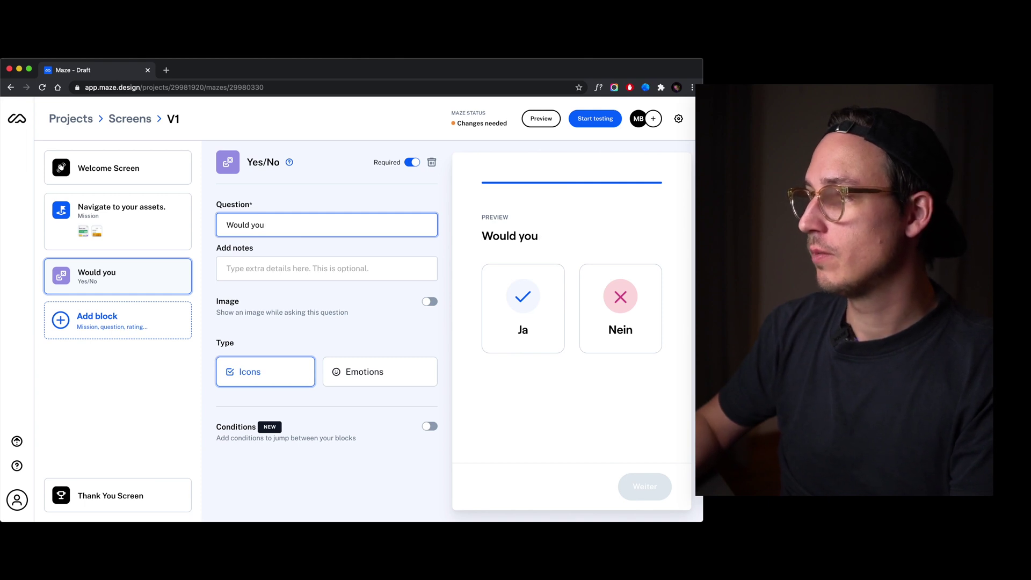
type(" say")
key("BackSpace")
key("ctrl+a")
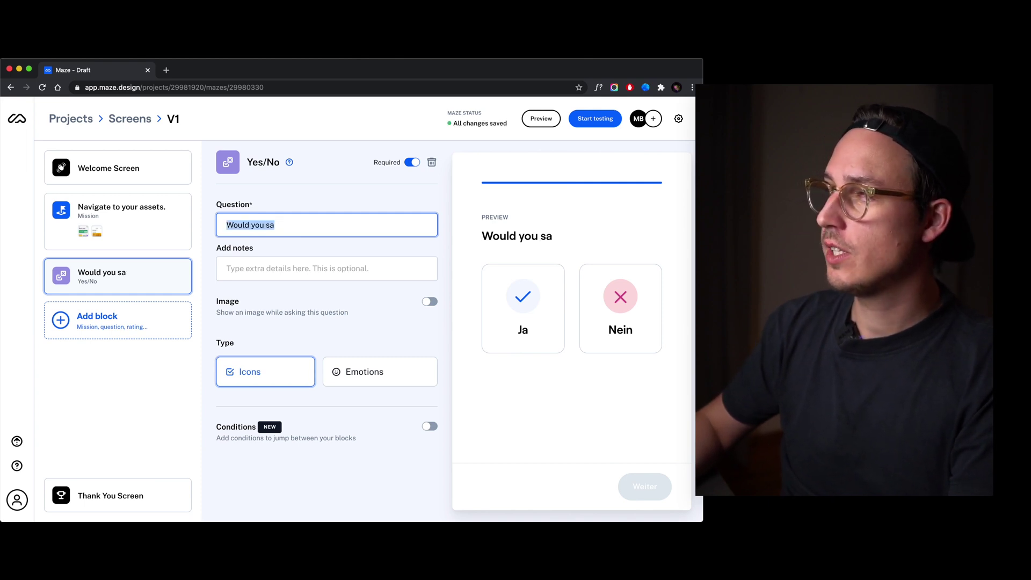
type("Did you like")
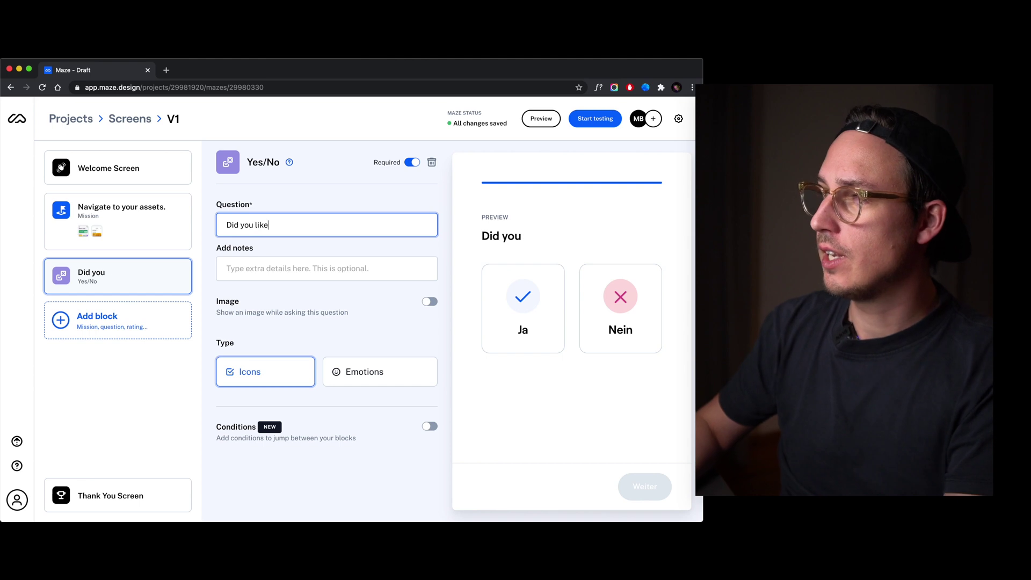
type(" this experience?")
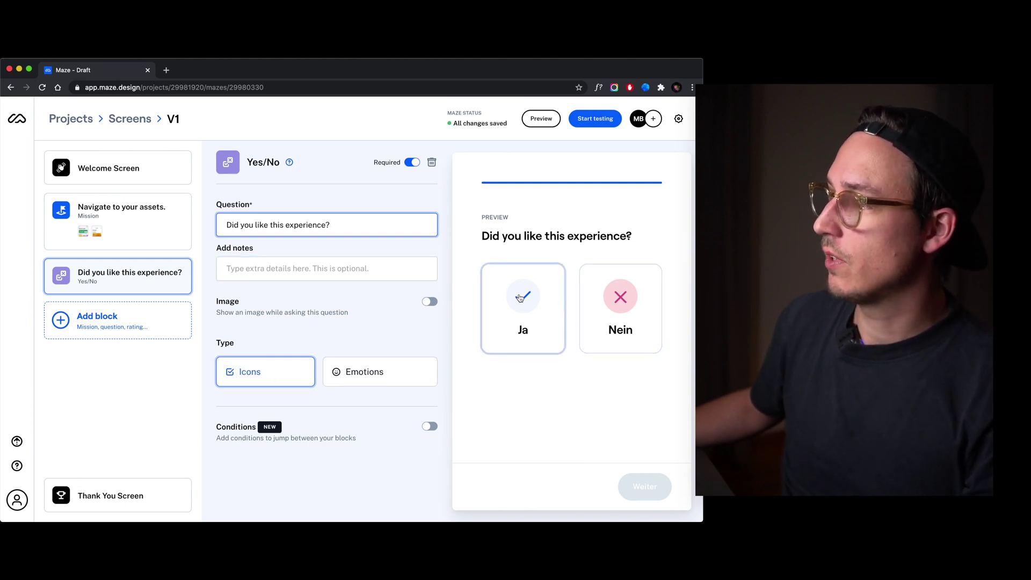
- Try the Emotions answer type on the Yes/No block, return it to Icons, and look over the optional notes field
left_click(354, 375)
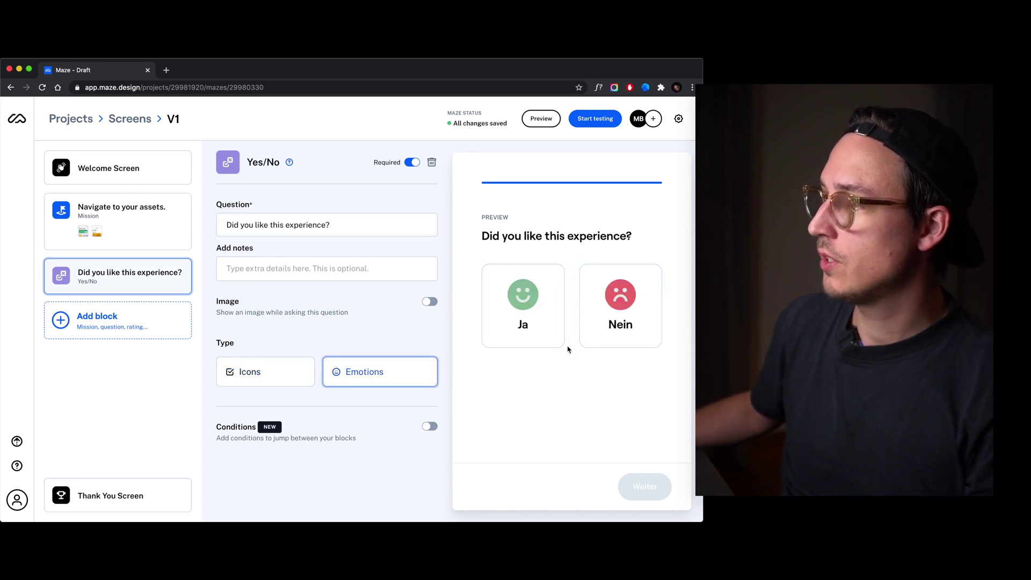
left_click(257, 375)
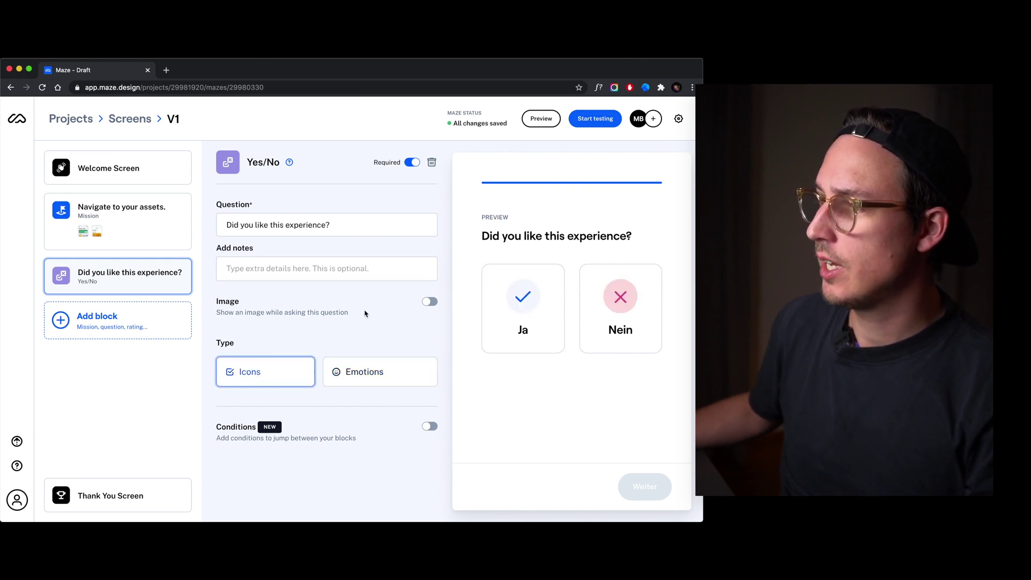
left_click(269, 274)
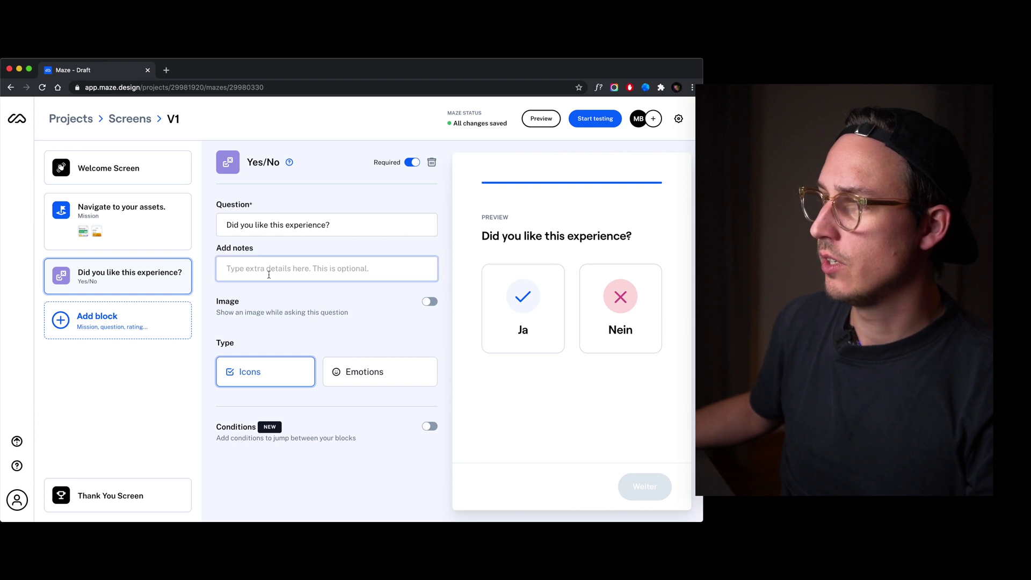
left_click(472, 292)
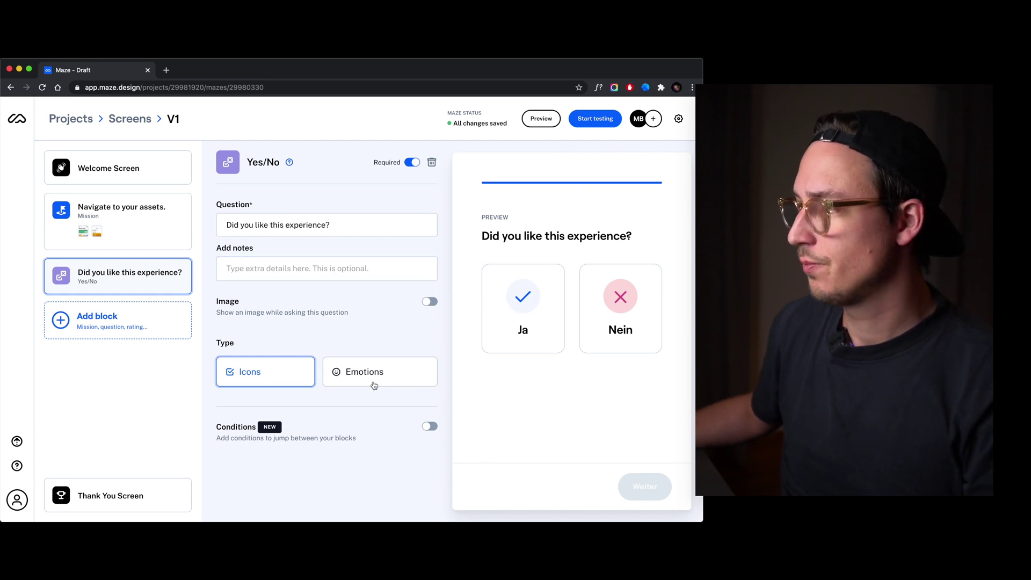
mouse_move(341, 437)
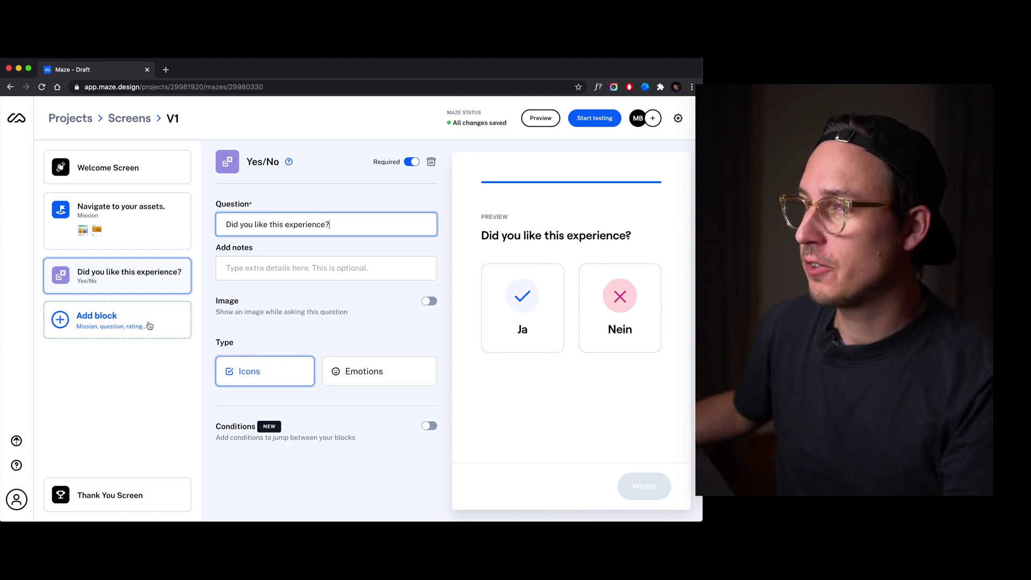
- Add another Mission block after the Yes/No question with the task "Close the asset overview."
left_click(102, 322)
left_click(110, 356)
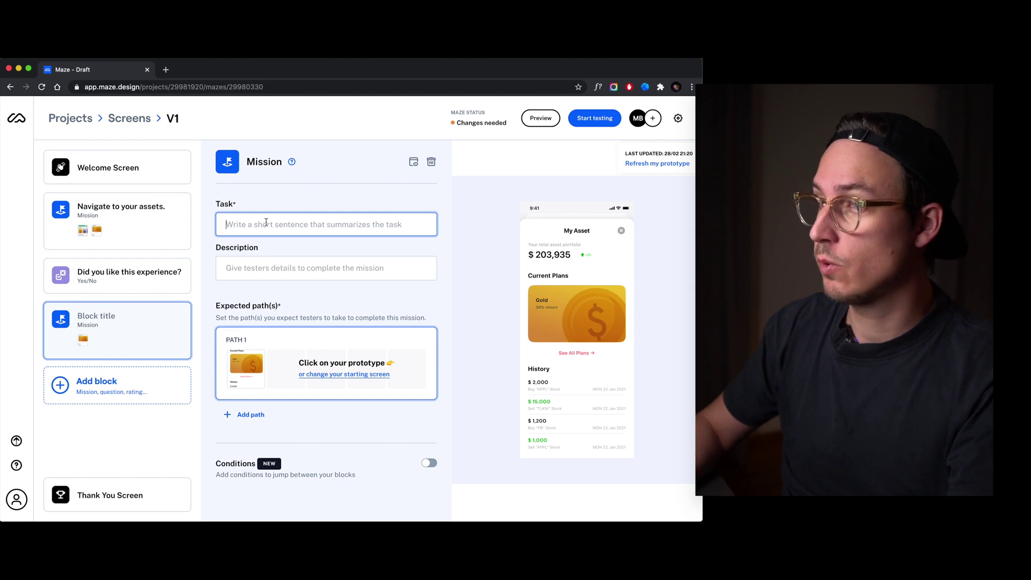
type("Clo")
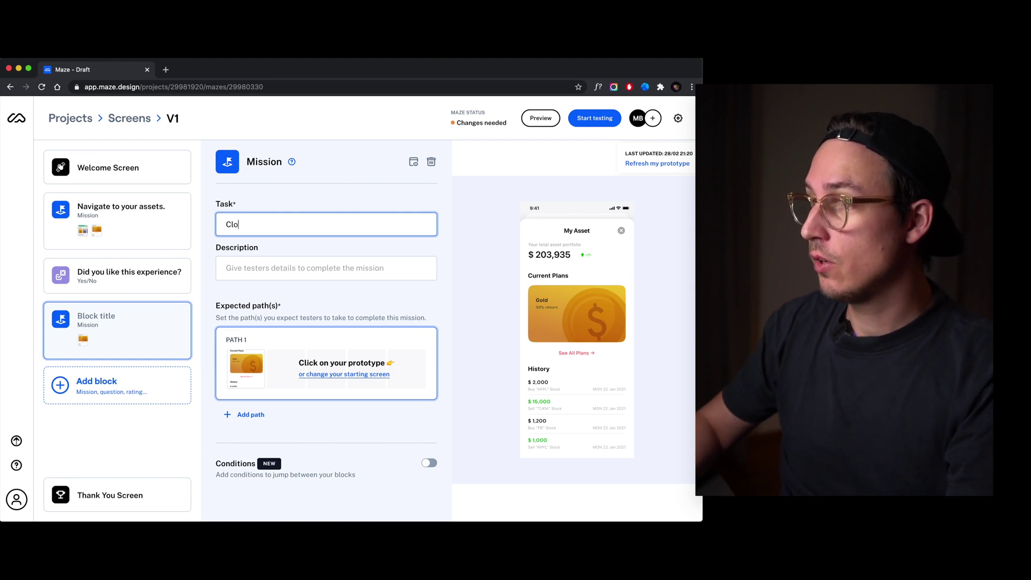
type("se the asset over")
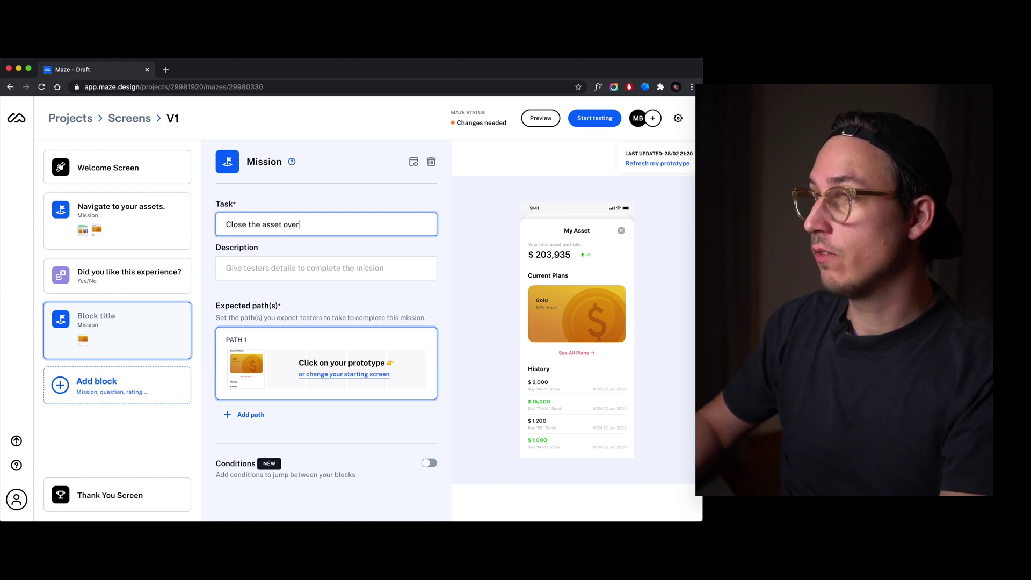
type("view.")
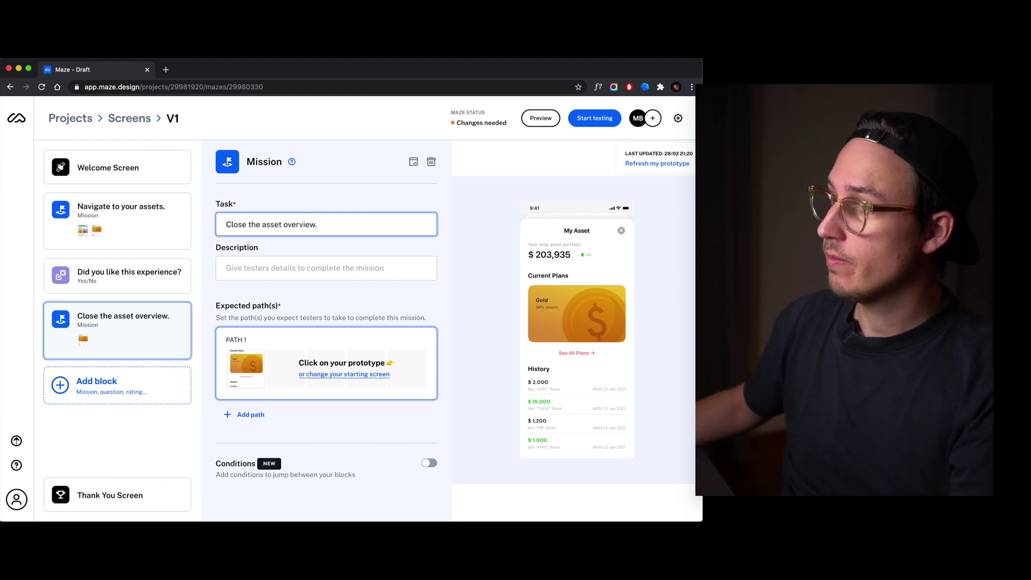
- Describe the mission as "Find a way to get back to your home screen." and set its expected path by closing the My Asset screen
left_click(269, 259)
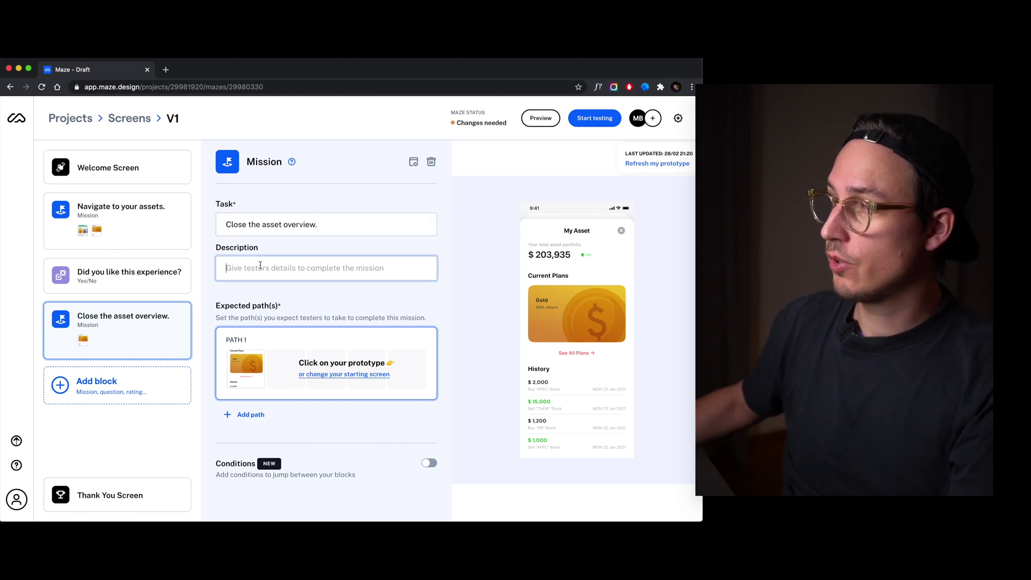
type("Find a")
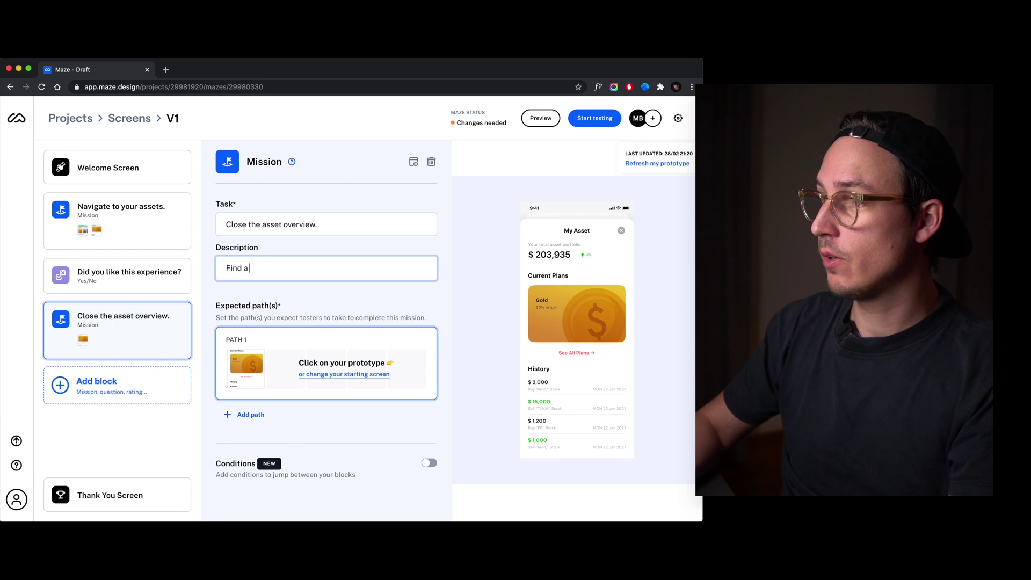
type(" way to ")
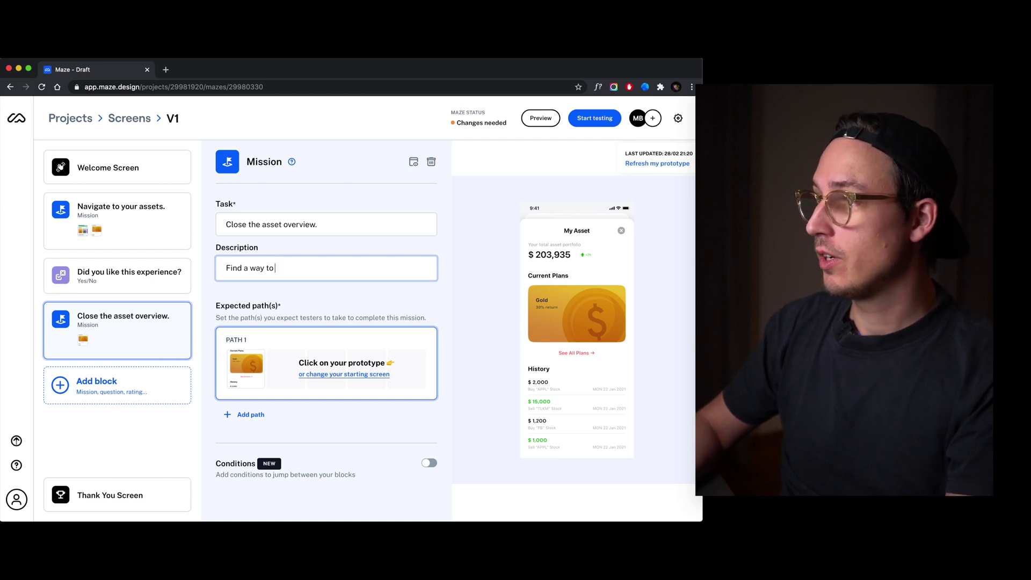
type("get back to you")
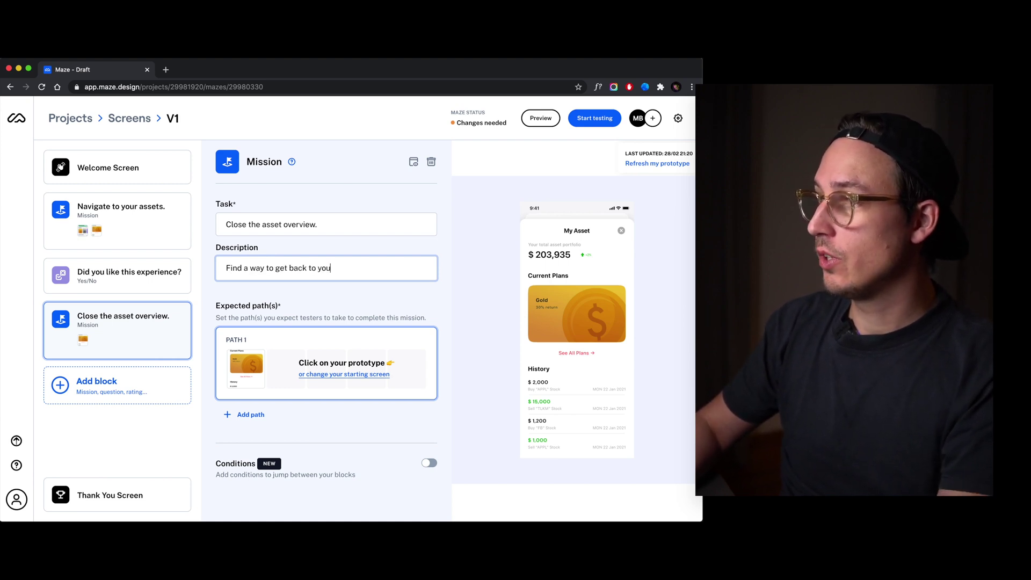
type("r home screen.")
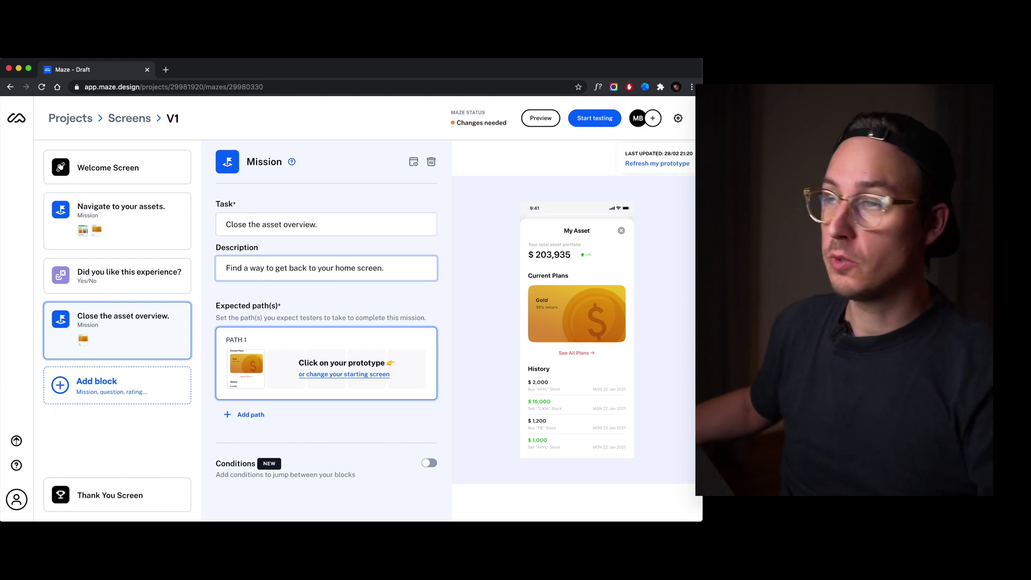
left_click(621, 231)
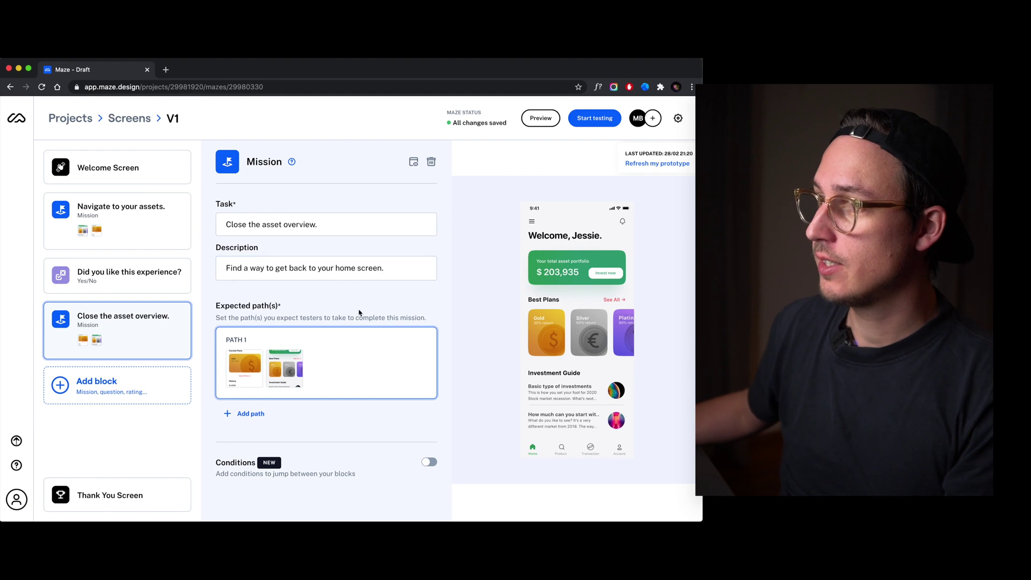
- Add an Open Question block after the second mission with the question "Please share your thoughts about the click flow up to this point."
left_click(79, 385)
scroll(140, 381, "down", 5)
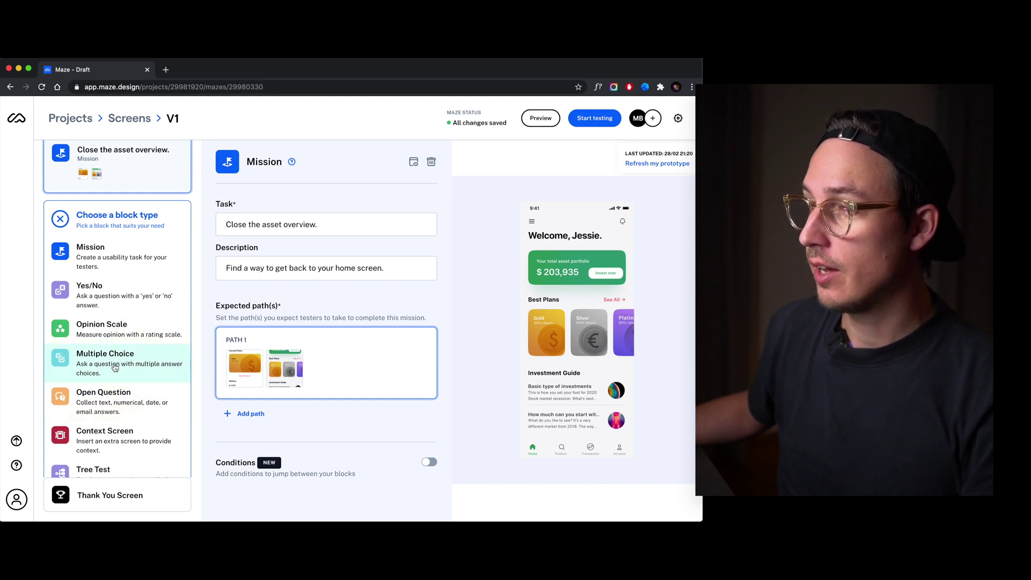
left_click(109, 409)
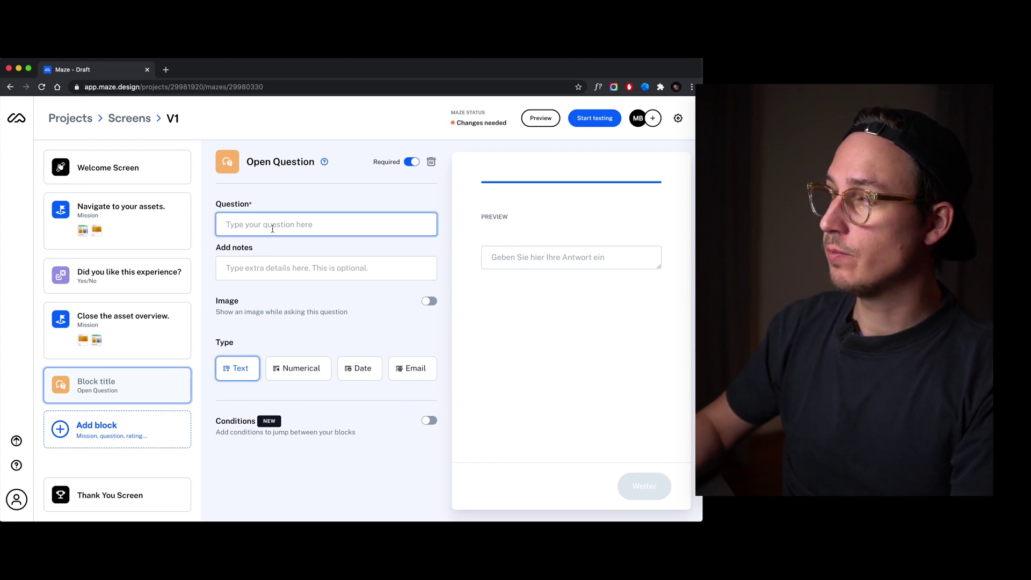
type("Pleas")
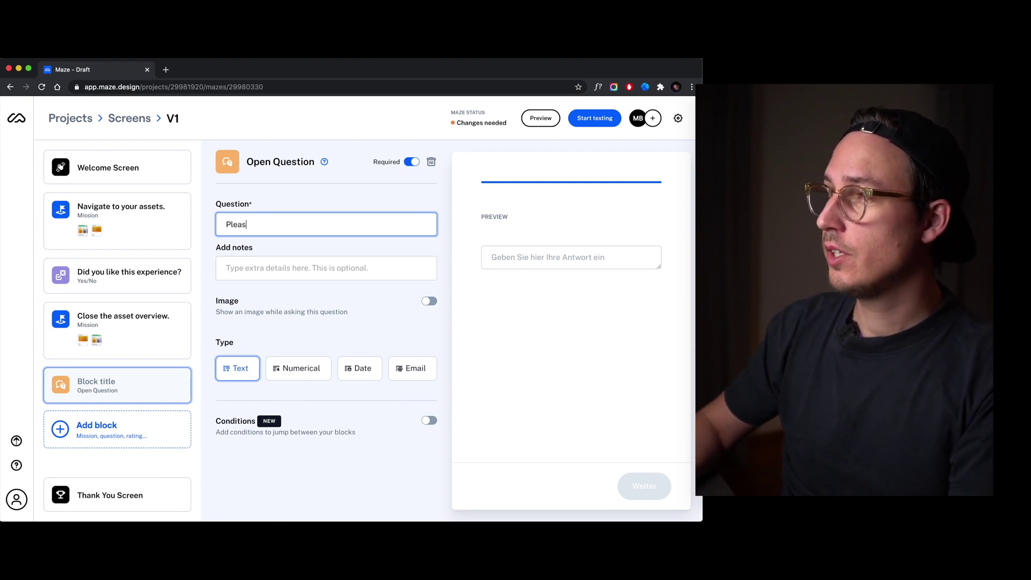
type("e share your though")
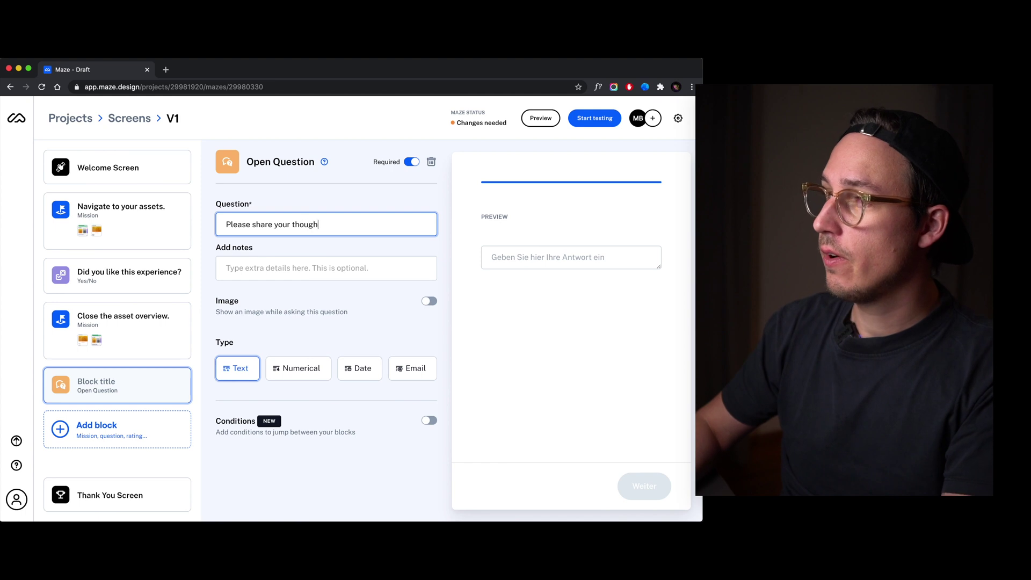
type("ts about the")
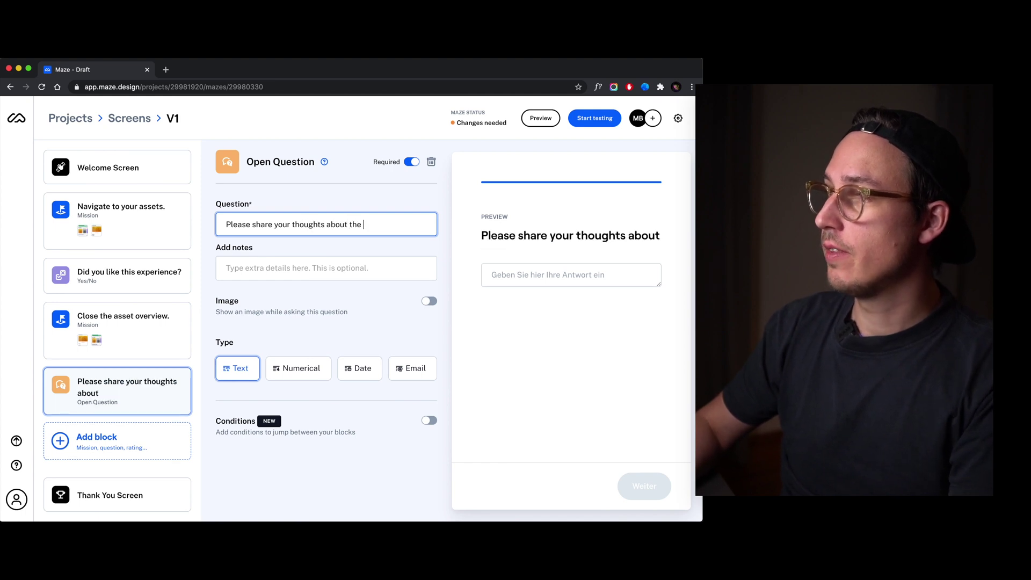
type(" cl")
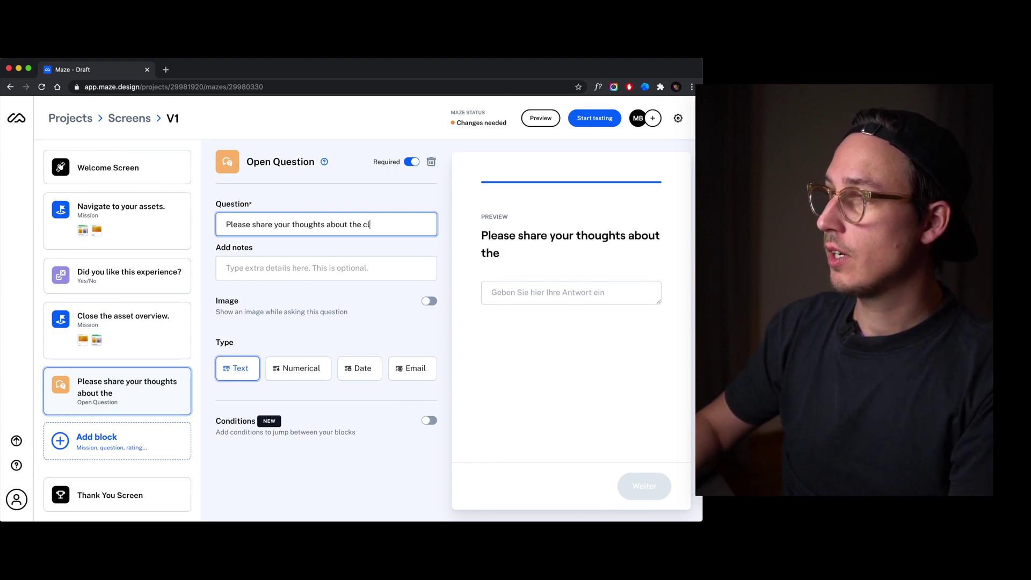
type("ick flow up ")
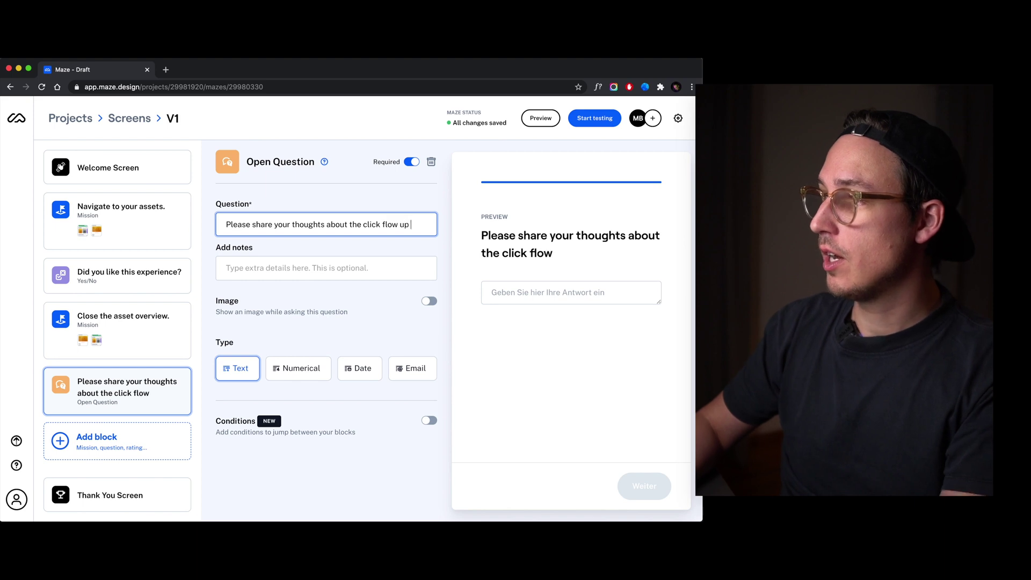
type("to this point.")
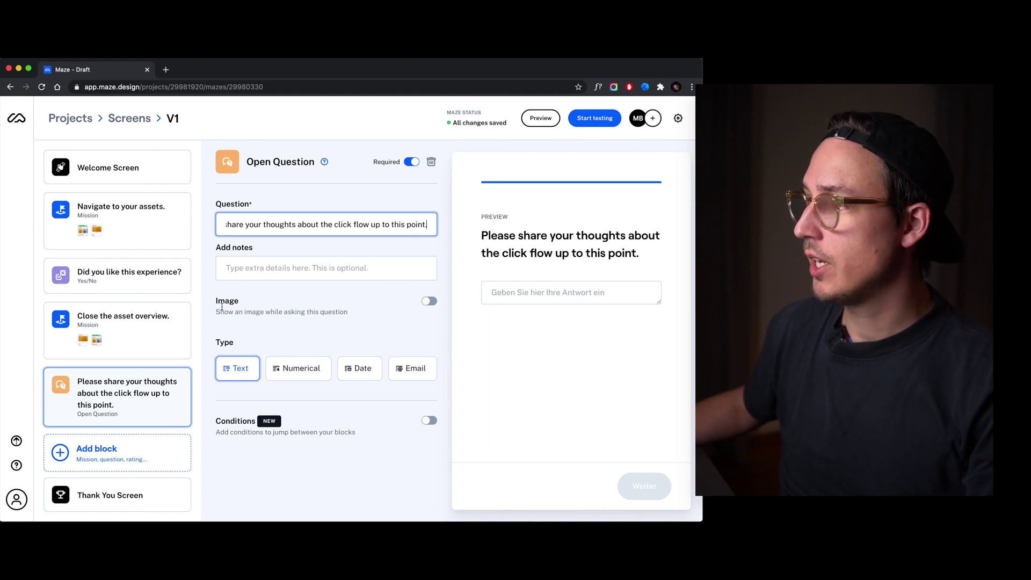
left_click(287, 262)
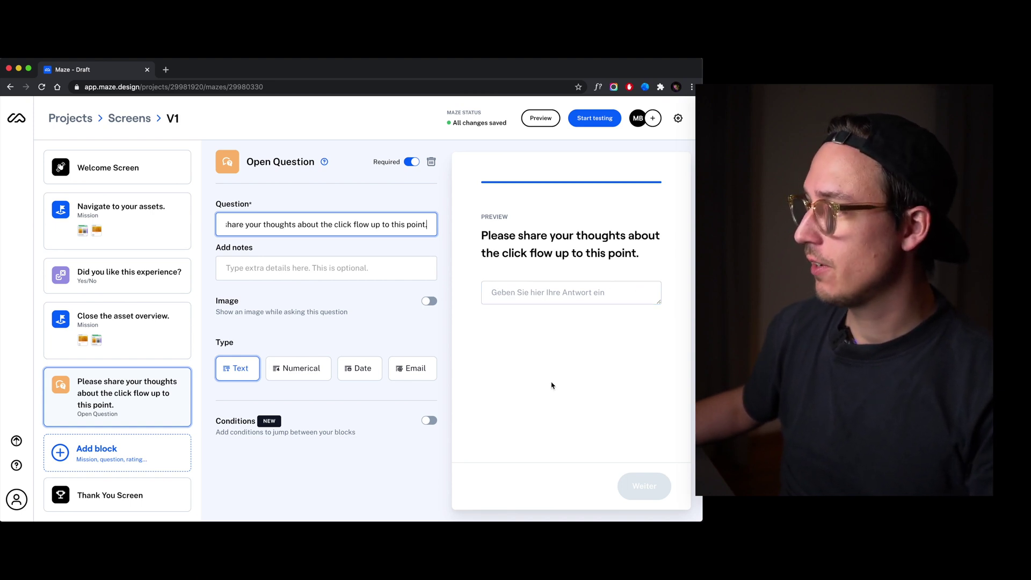
mouse_move(645, 494)
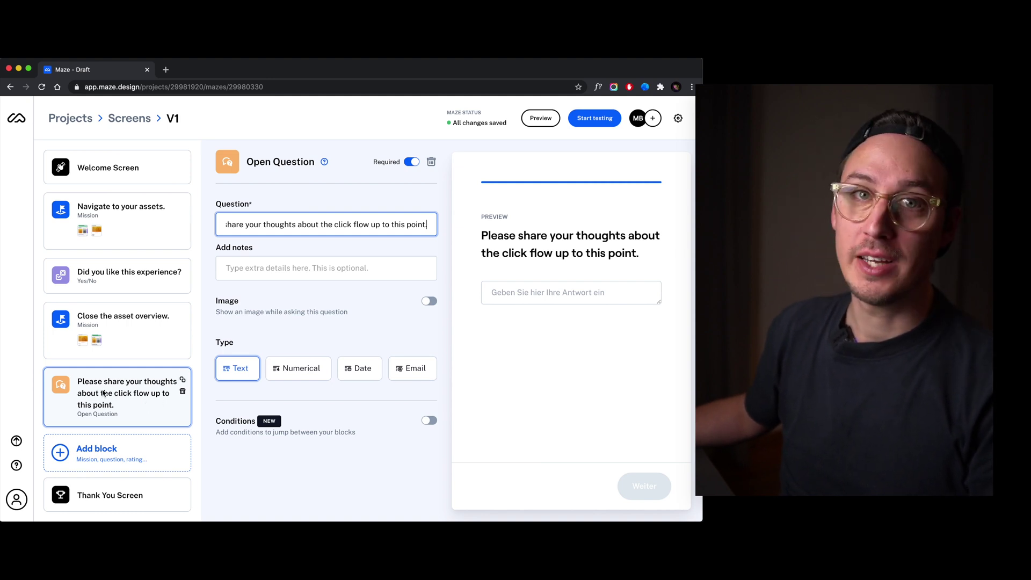
- Add a third Mission block after the open question with the task "Open up your accounts page."
scroll(103, 393, "down", 1)
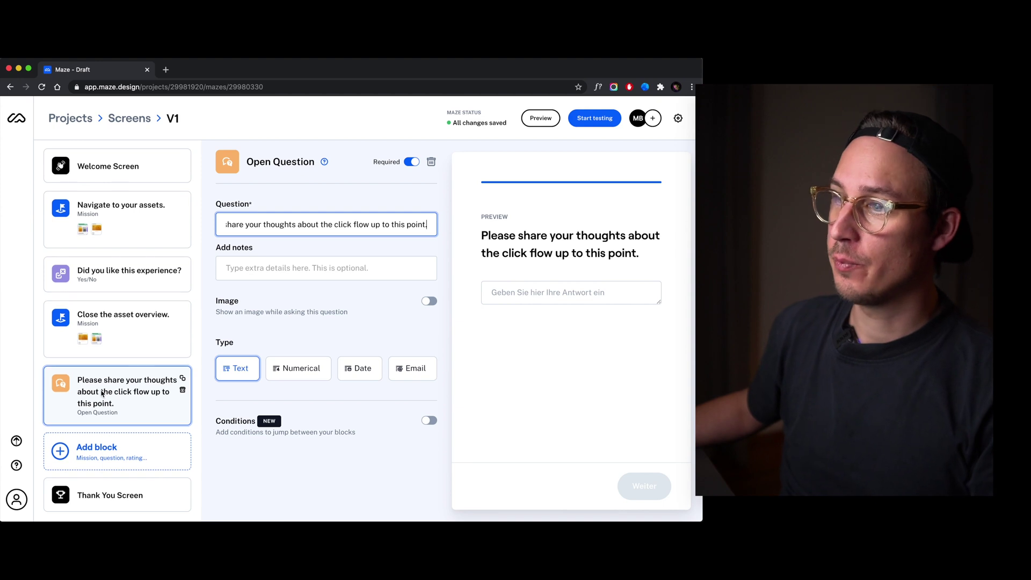
left_click(106, 454)
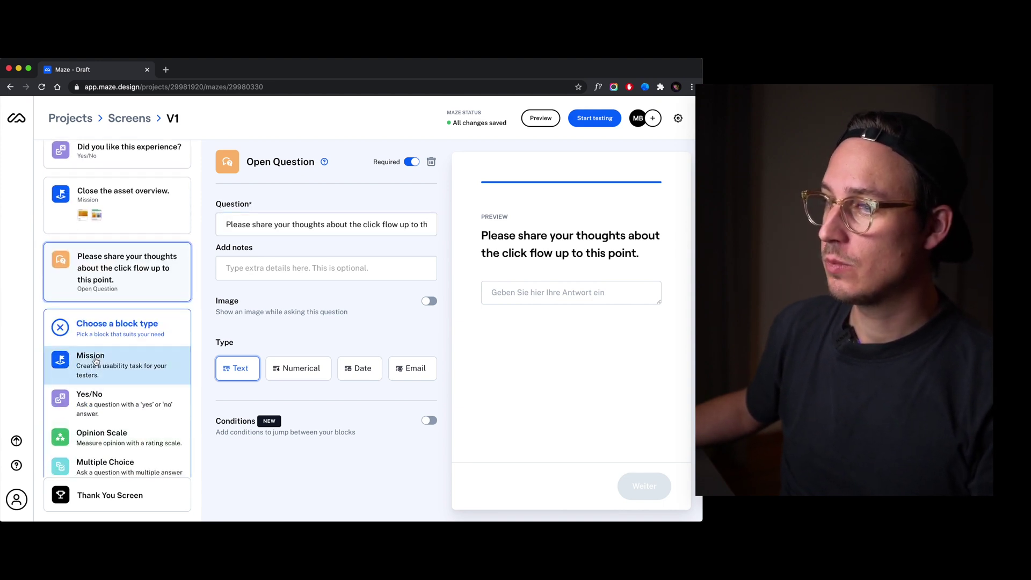
left_click(97, 362)
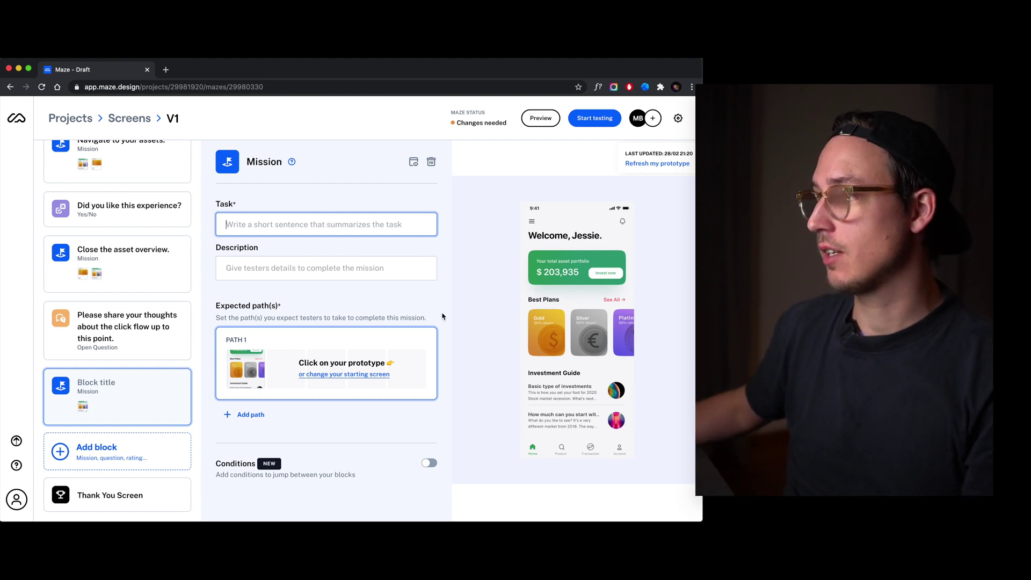
left_click(334, 224)
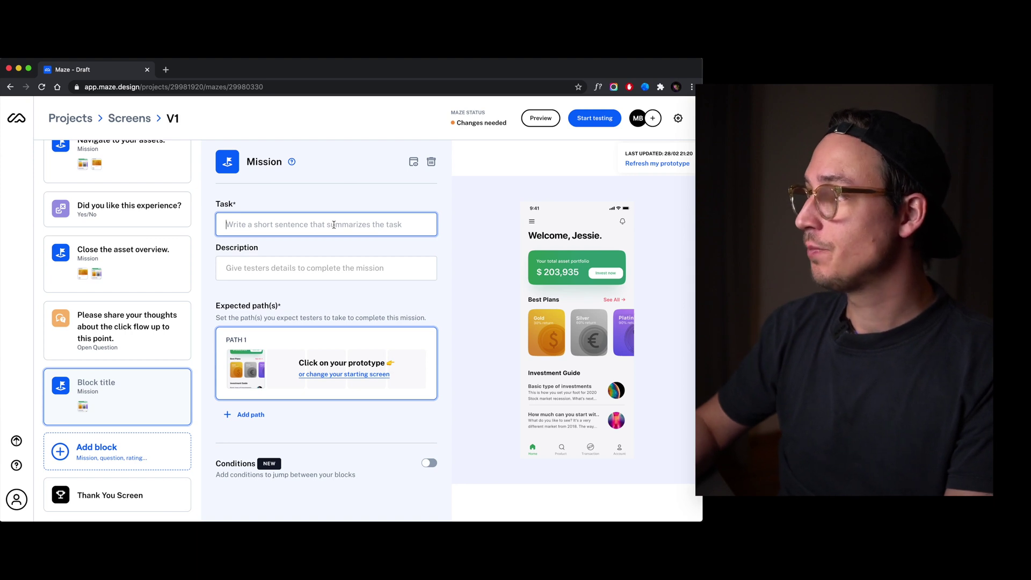
type("Open uop")
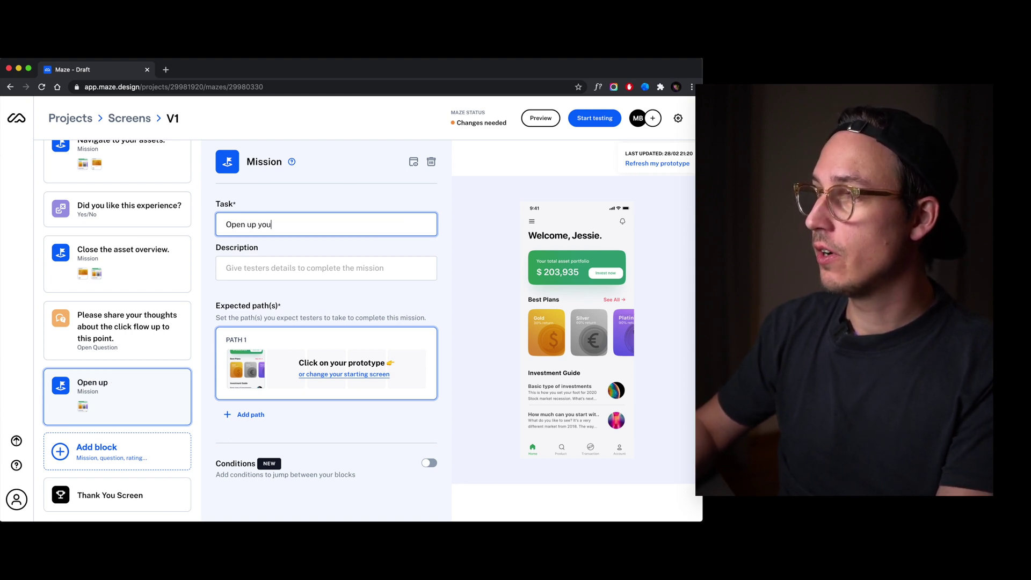
type(" your accounts pag")
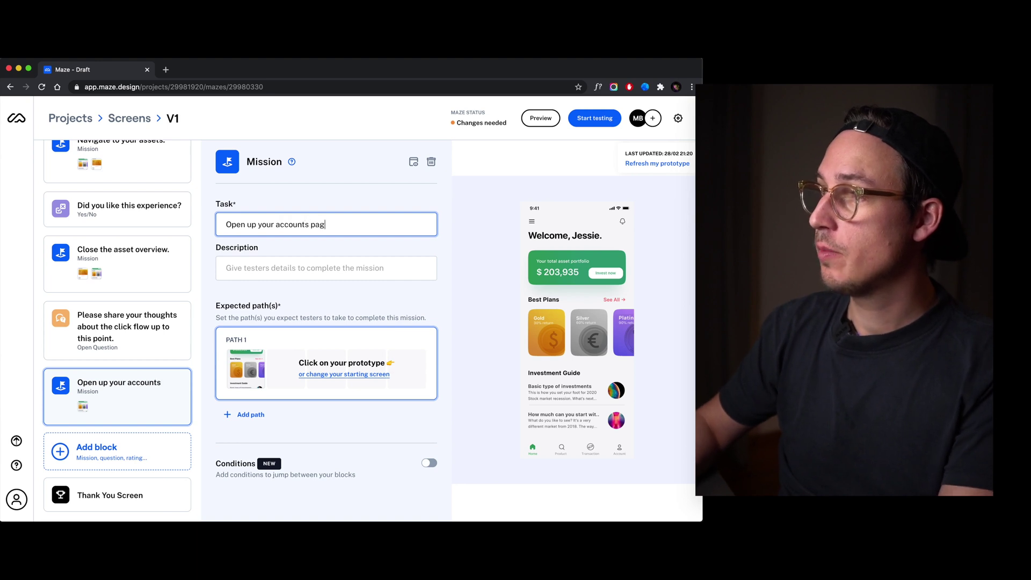
type("e.")
- Describe the mission as "Try to find a way to access your personal account." and set the expected path from the home screen to Account
left_click(325, 261)
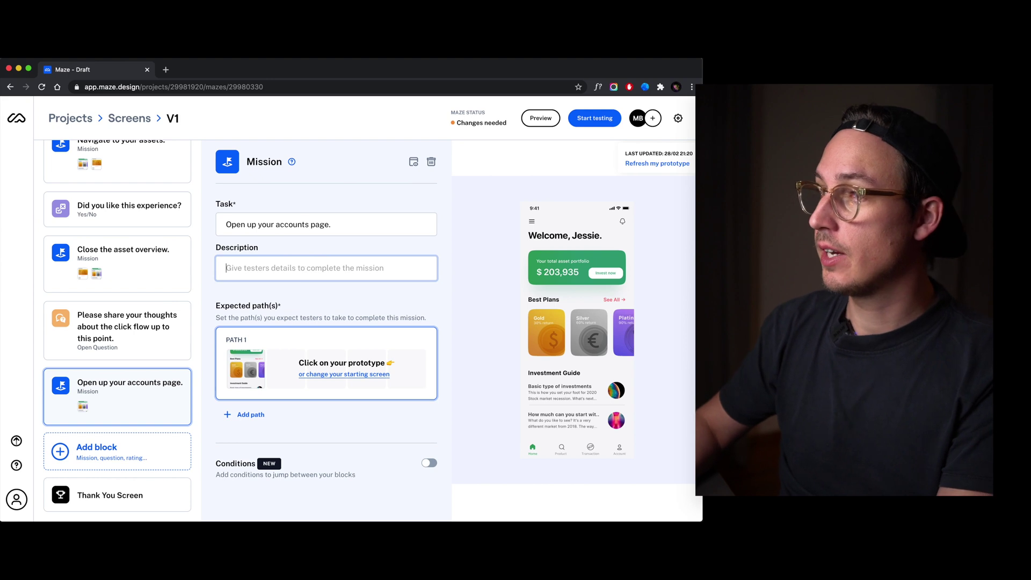
type("Try to find a way to access your per")
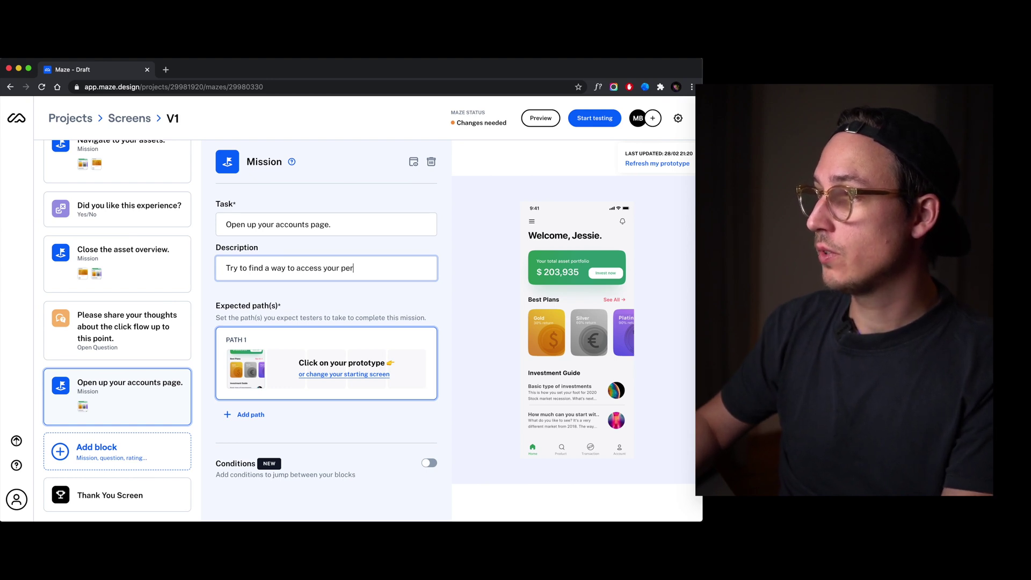
type("ccount.")
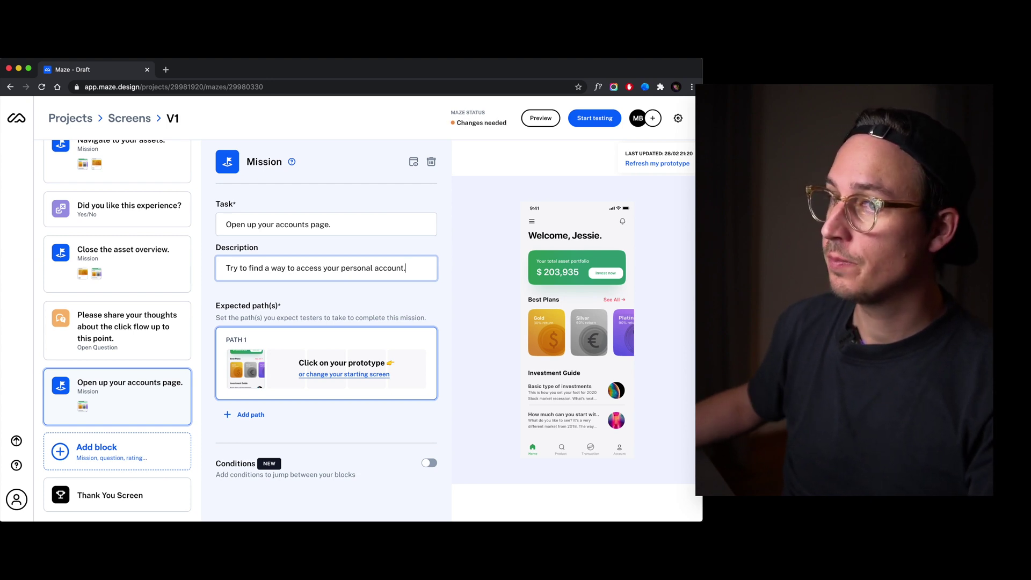
left_click(424, 203)
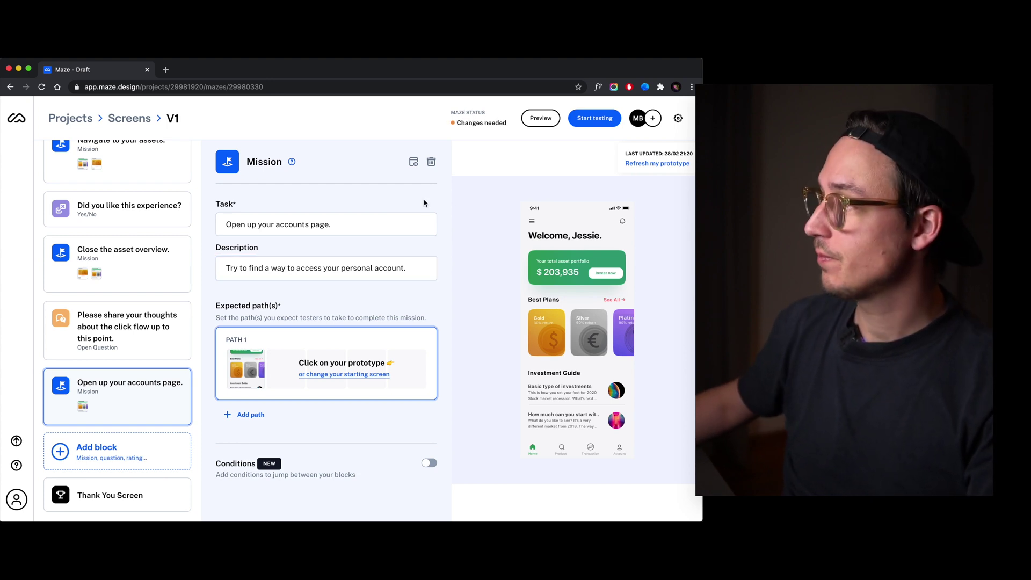
left_click(621, 450)
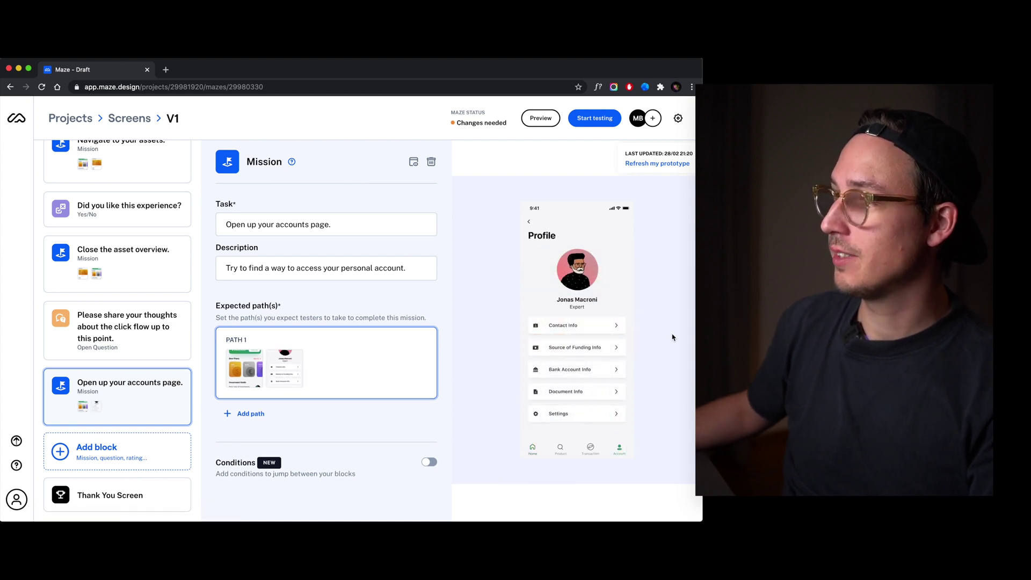